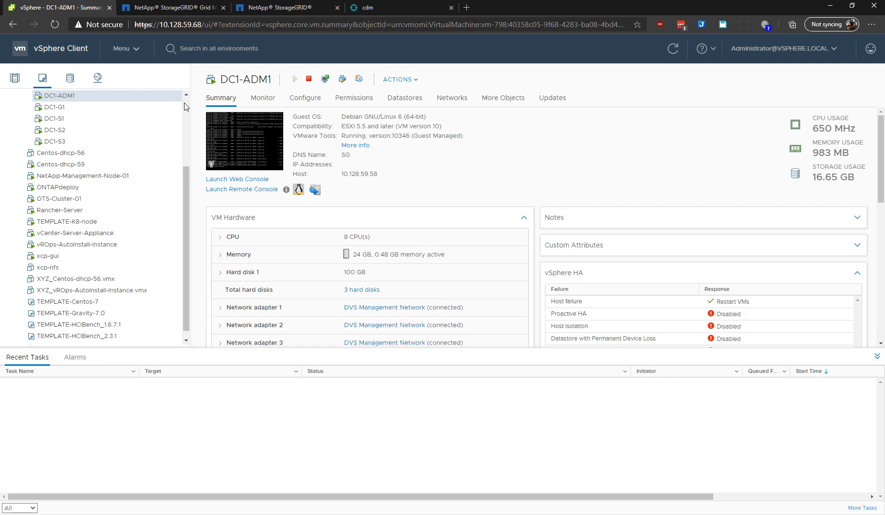
- Look up the rubrik-va virtual machine's IP address in the backup folder's VM summary and switch to the Rubrik CDM dashboard
left_click(92, 134)
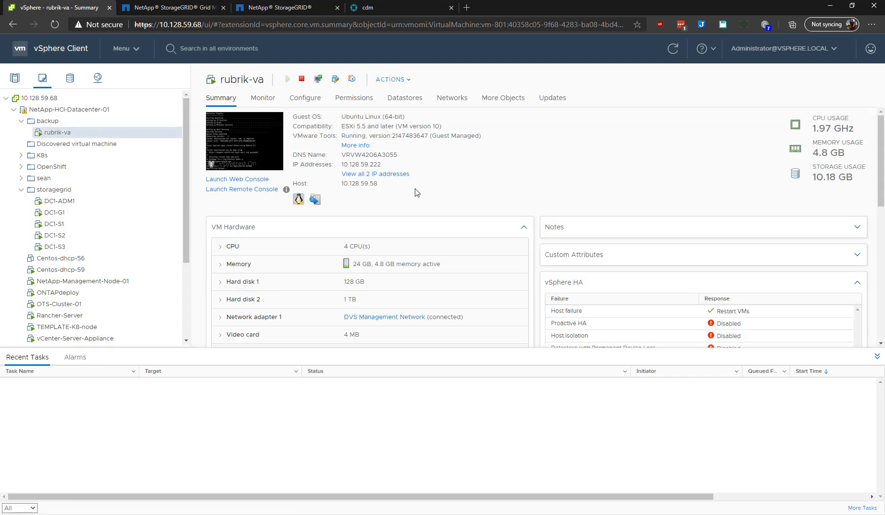
double_click(377, 165)
left_click(383, 9)
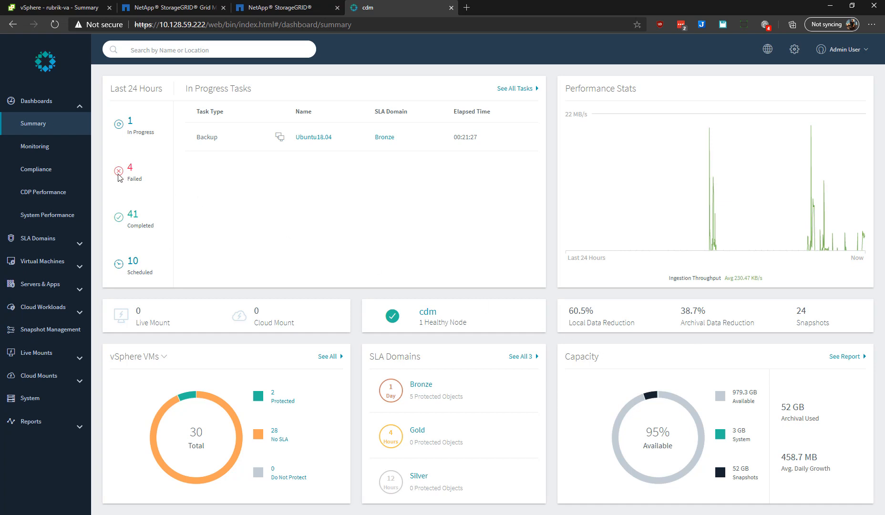
- View the list of vSphere virtual machines and the vCenter clusters and hosts registered in Rubrik
left_click(78, 265)
left_click(47, 173)
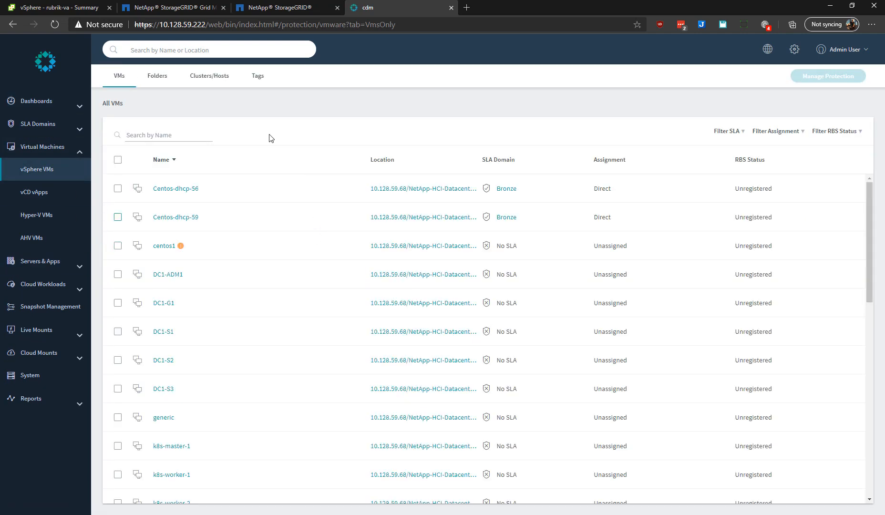
left_click(212, 78)
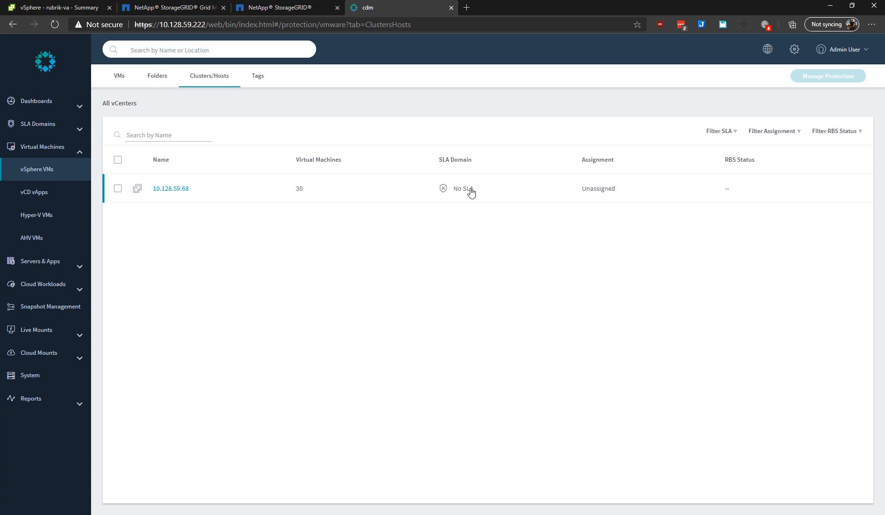
left_click(118, 188)
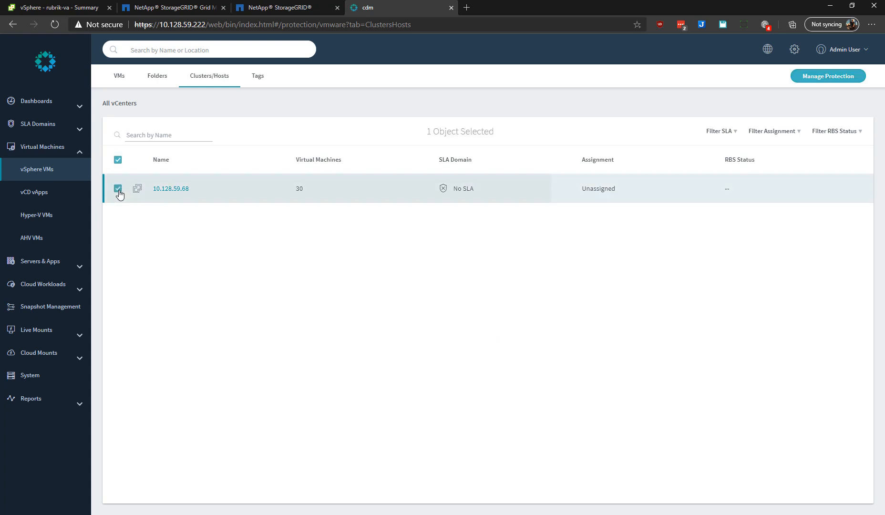
left_click(828, 78)
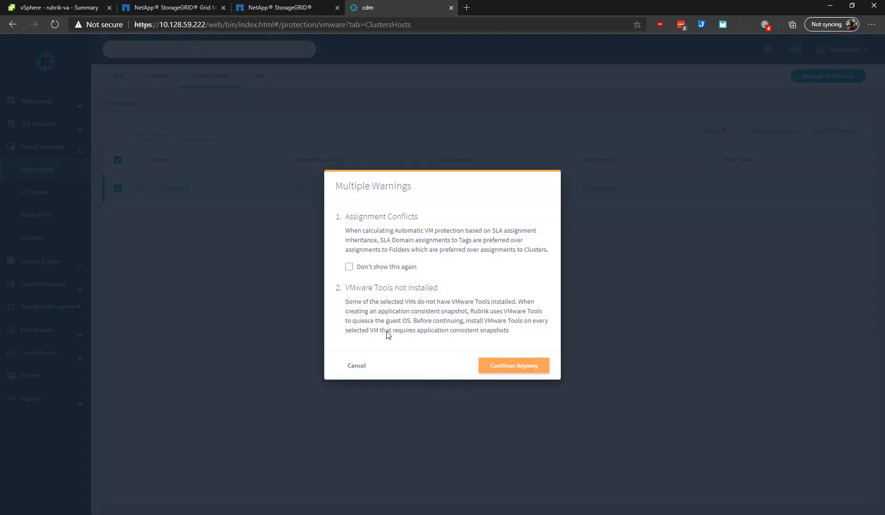
left_click(357, 365)
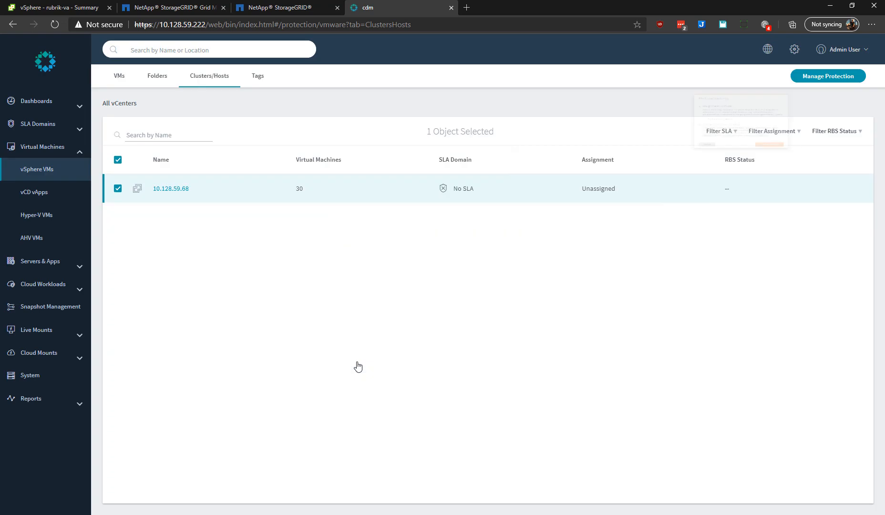
- Open the details of the Centos-dhcp-56 virtual machine from the vSphere VM list and review its snapshots and activities
left_click(120, 75)
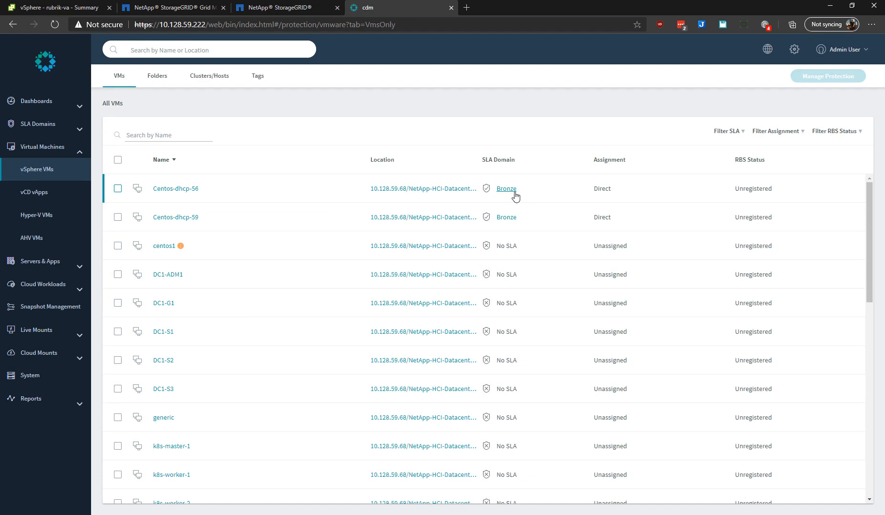
left_click(158, 189)
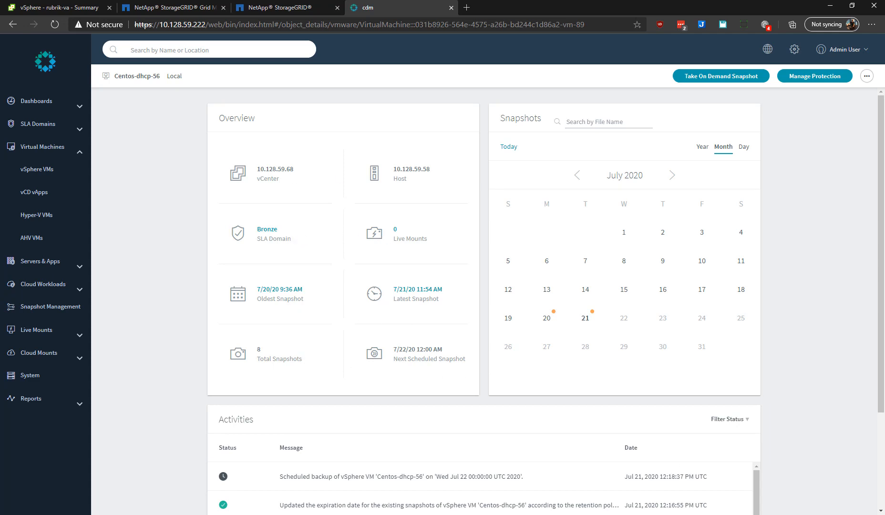
scroll(873, 282, "down", 3)
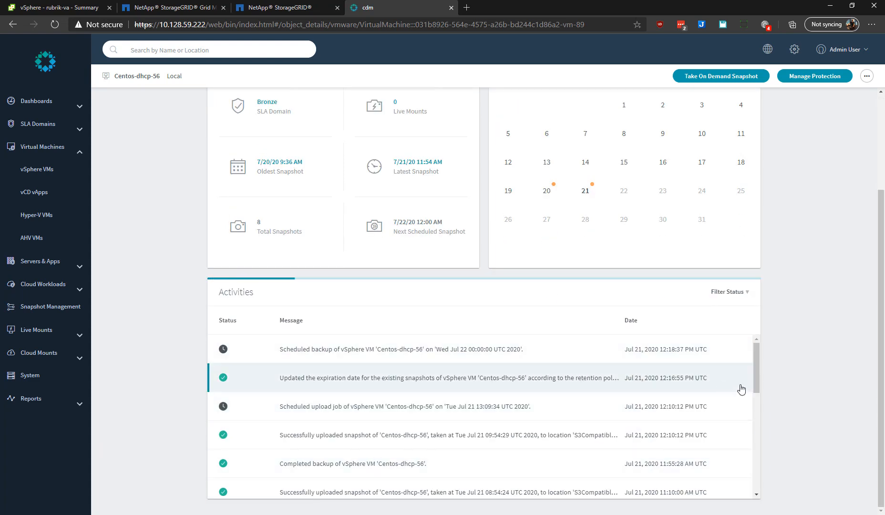
left_click_drag(759, 369, 754, 204)
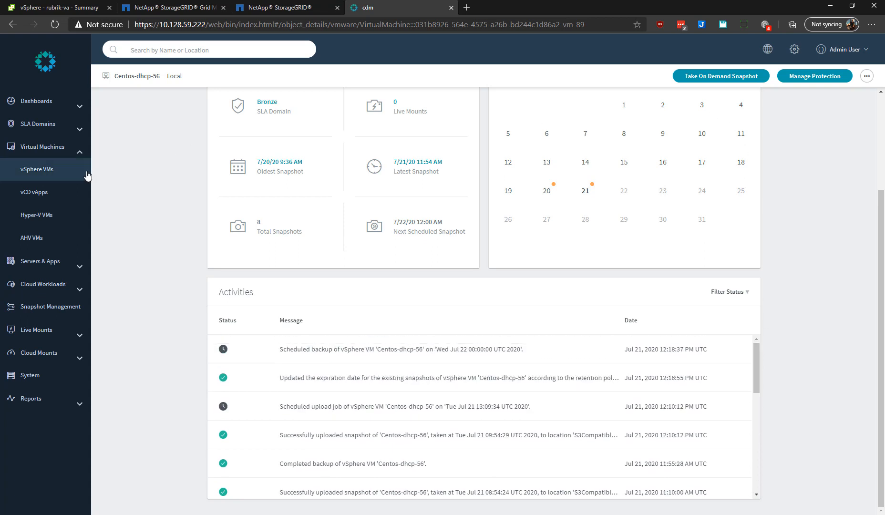
- Take an on-demand snapshot of Centos-dhcp-56 using the Bronze SLA Domain
left_click(711, 77)
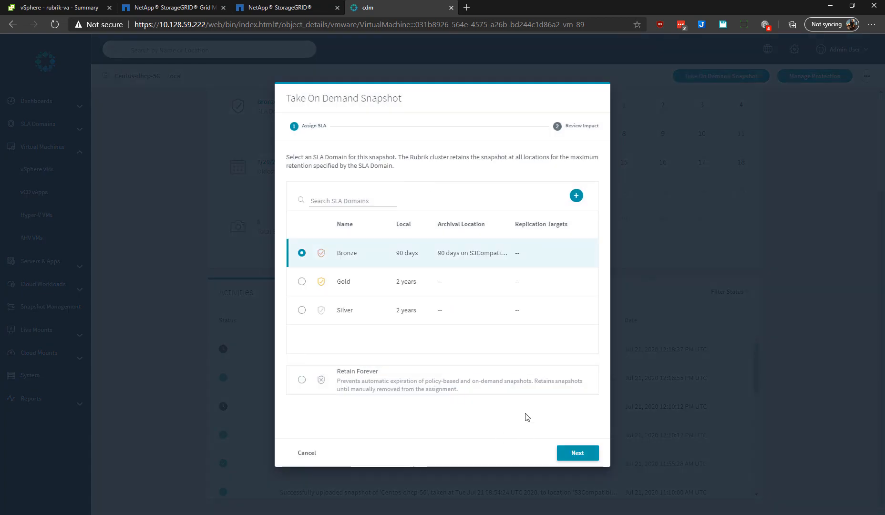
left_click(577, 453)
left_click(577, 453)
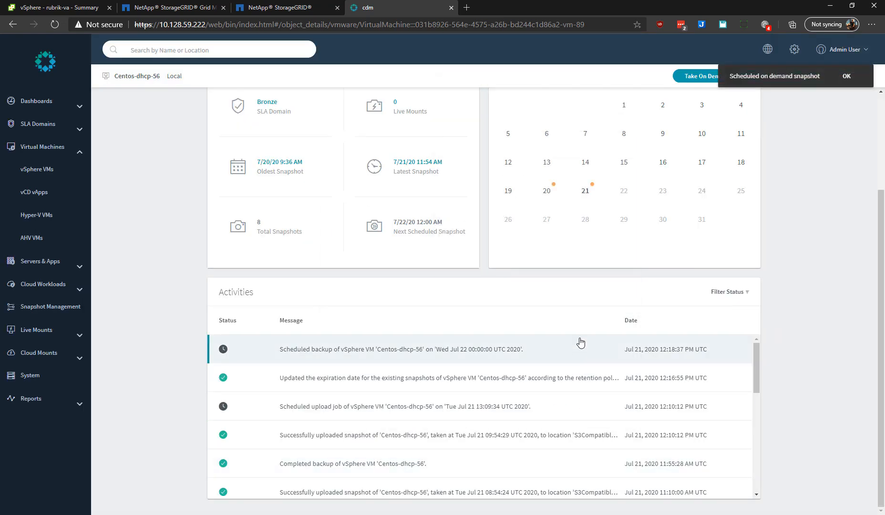
- Open the DC1-ADM1 virtual machine's details and view its additional configuration options
left_click(42, 173)
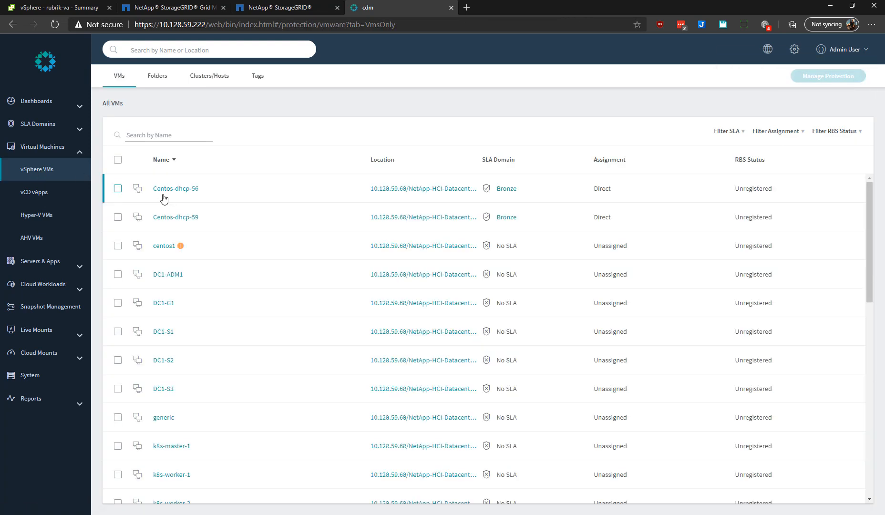
left_click(173, 277)
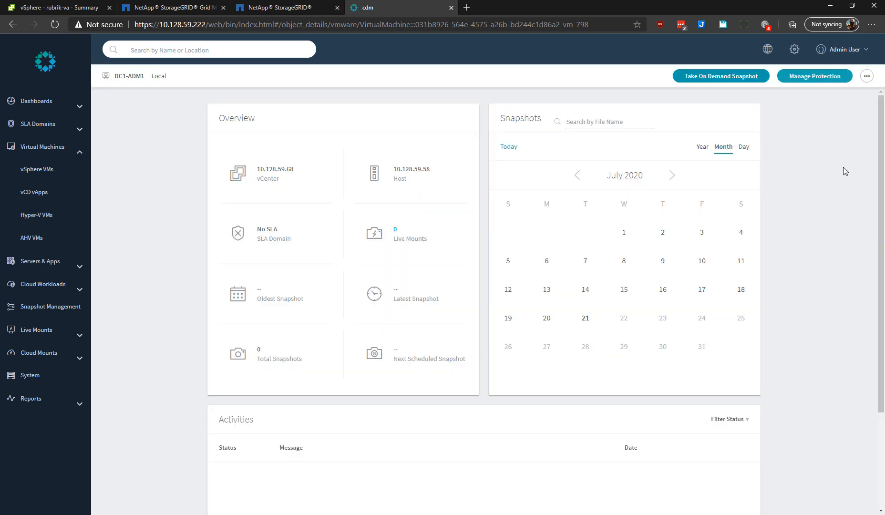
left_click(866, 76)
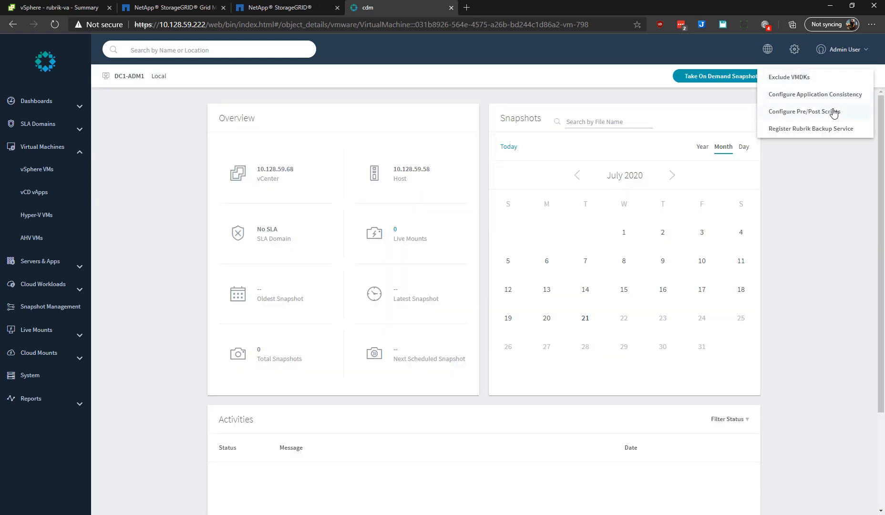
left_click(500, 102)
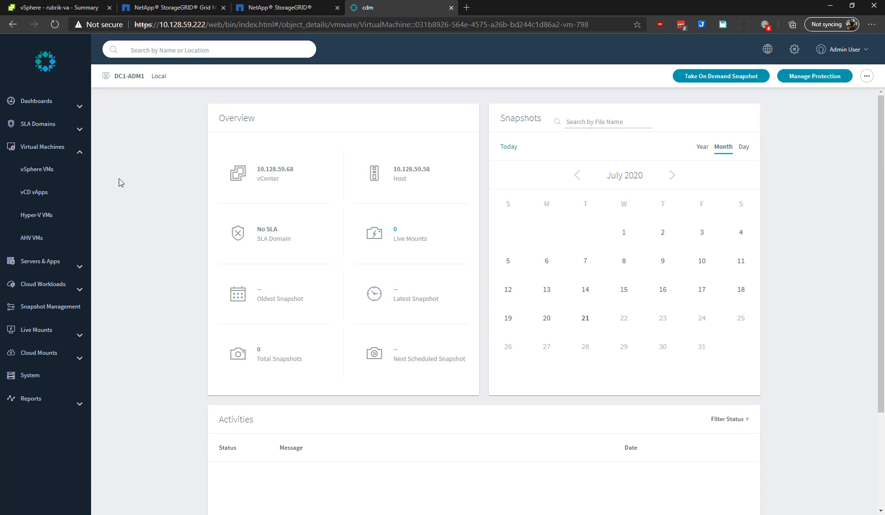
- Compare Rubrik's Hyper-V virtual machines and hosts with the machines on host H615C in Hyper-V Manager
left_click(47, 216)
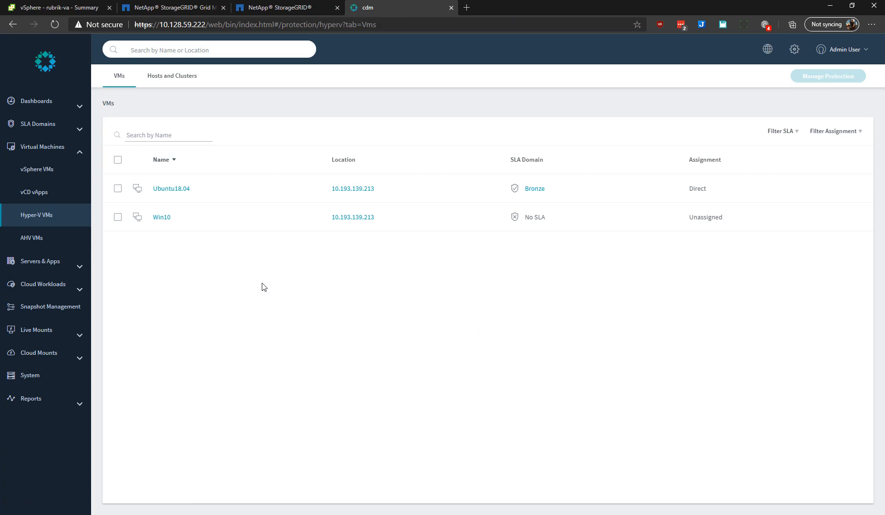
key("alt+Tab")
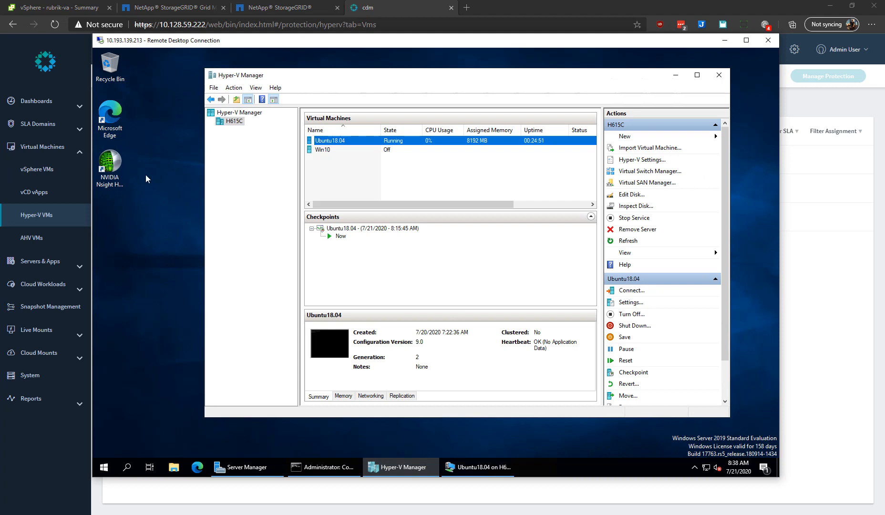
left_click(237, 123)
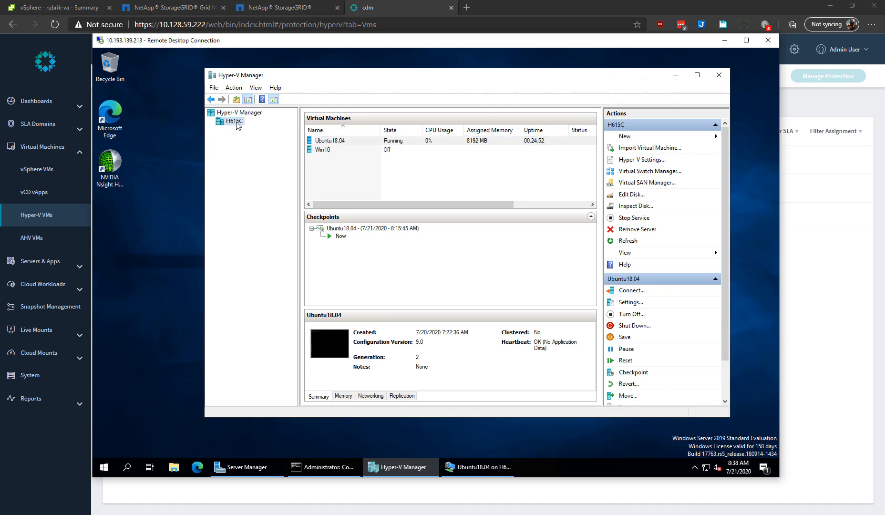
left_click(357, 140)
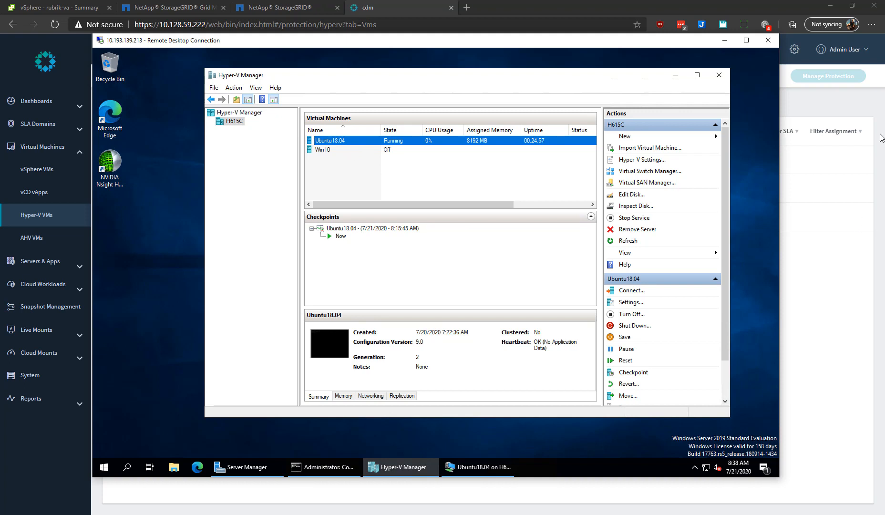
left_click(863, 104)
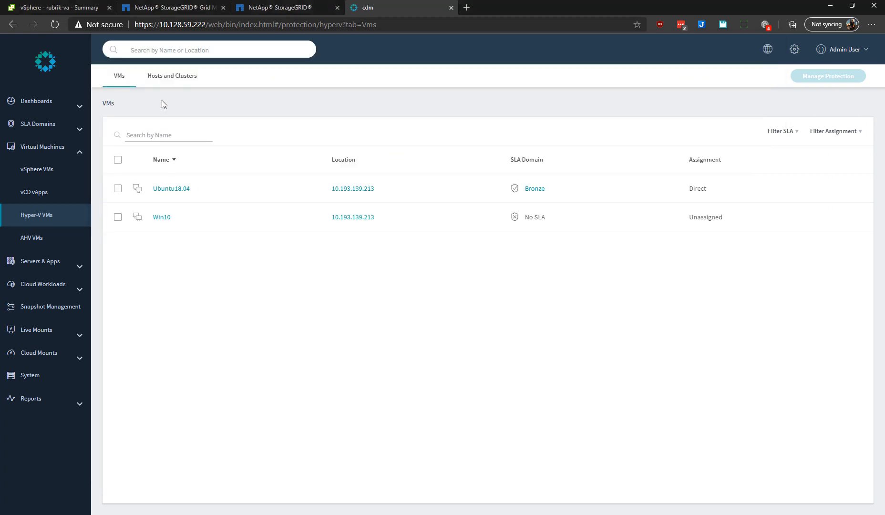
left_click(161, 76)
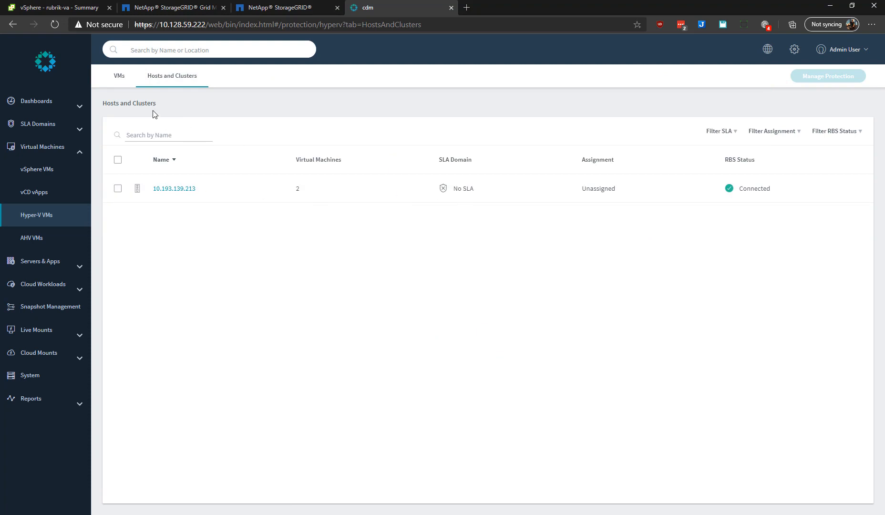
left_click(114, 73)
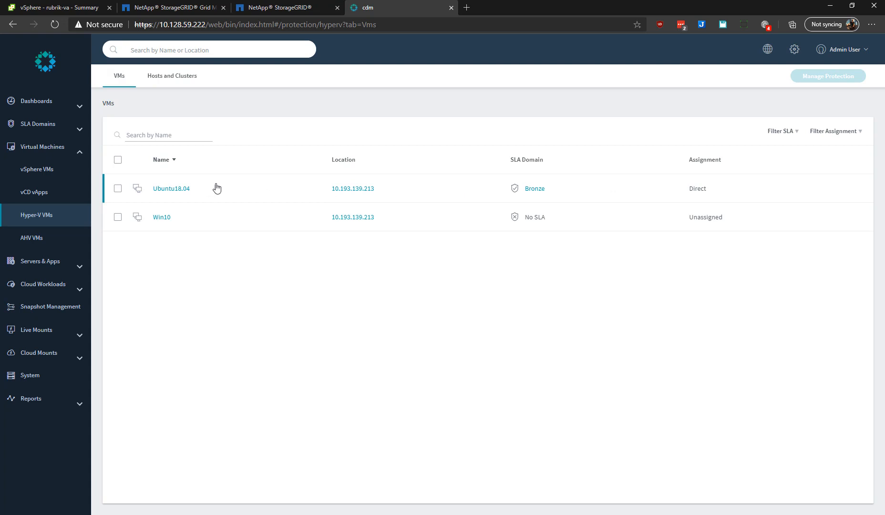
- Open the Ubuntu18.04 Hyper-V machine's details and view the activity detail of its running backup
left_click(170, 189)
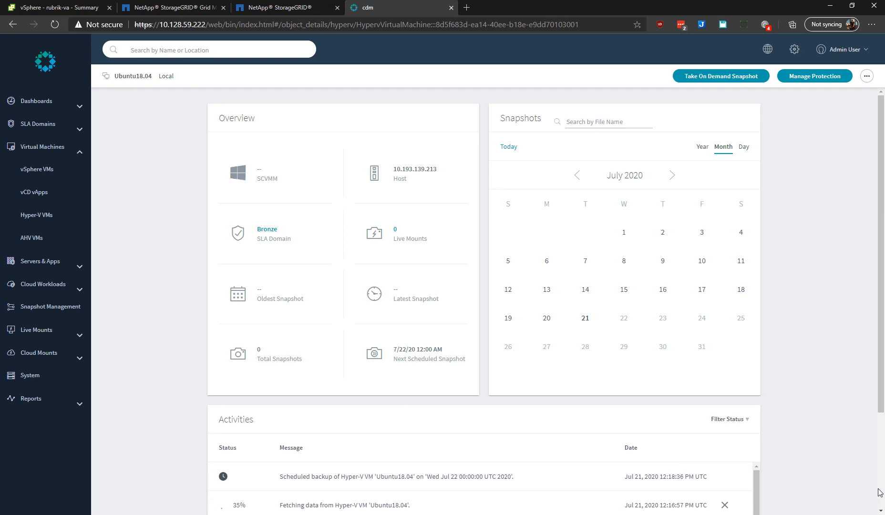
left_click(882, 503)
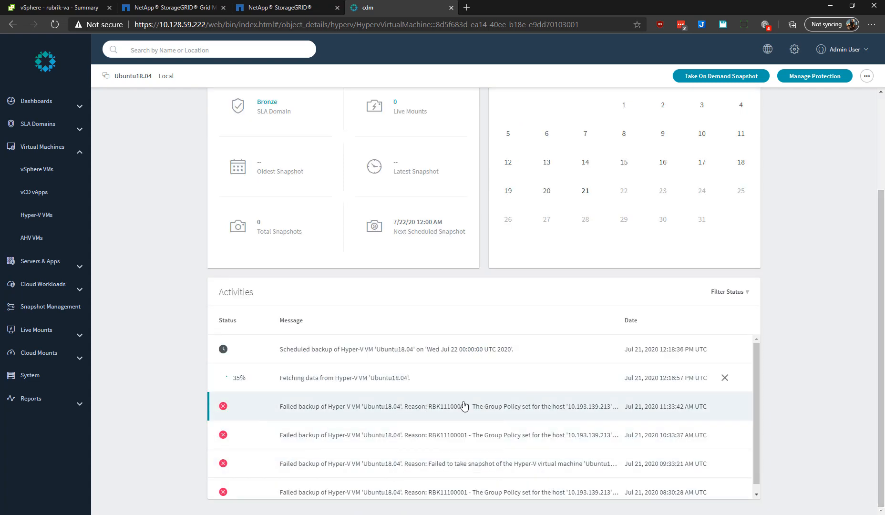
left_click(351, 382)
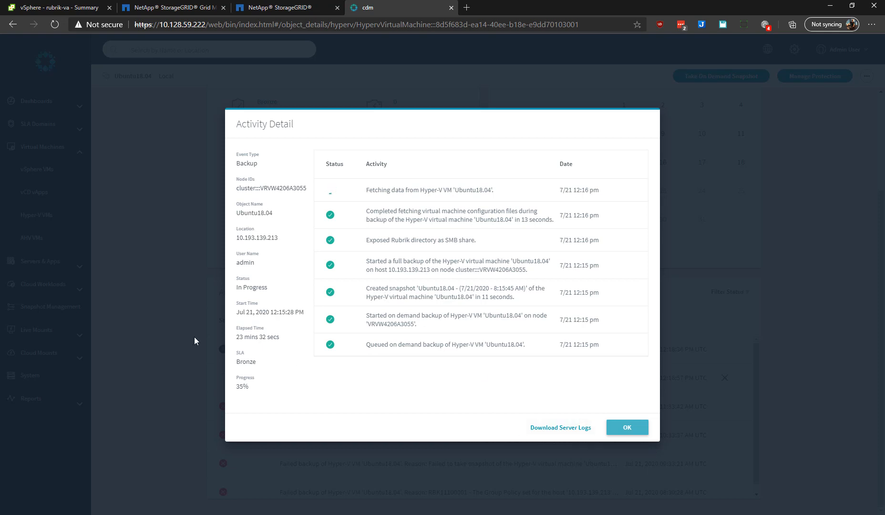
- Switch to Hyper-V Manager and check the Integration Services offered to Ubuntu18.04, leaving its settings without changes
key("alt+Tab")
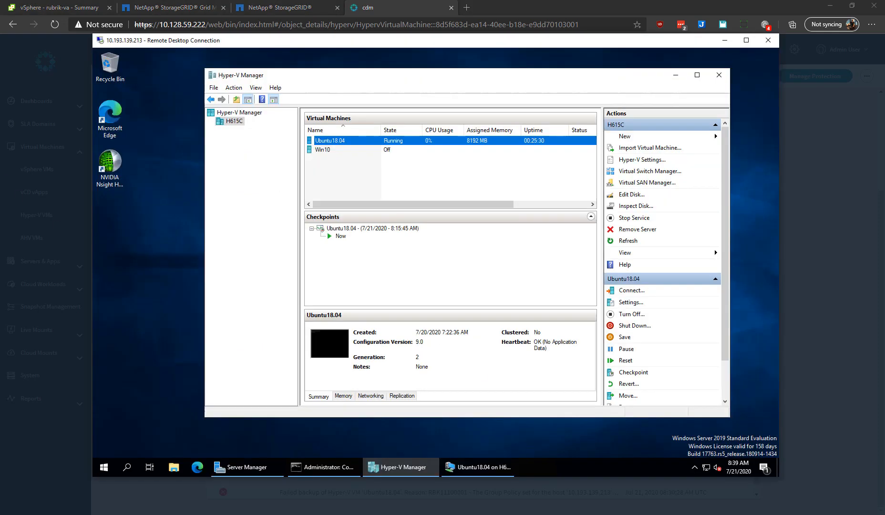
left_click(634, 303)
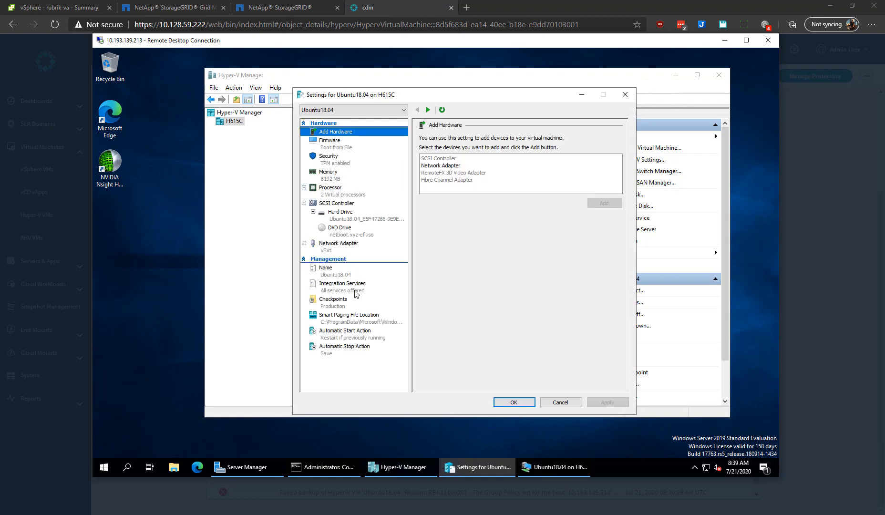
left_click(372, 289)
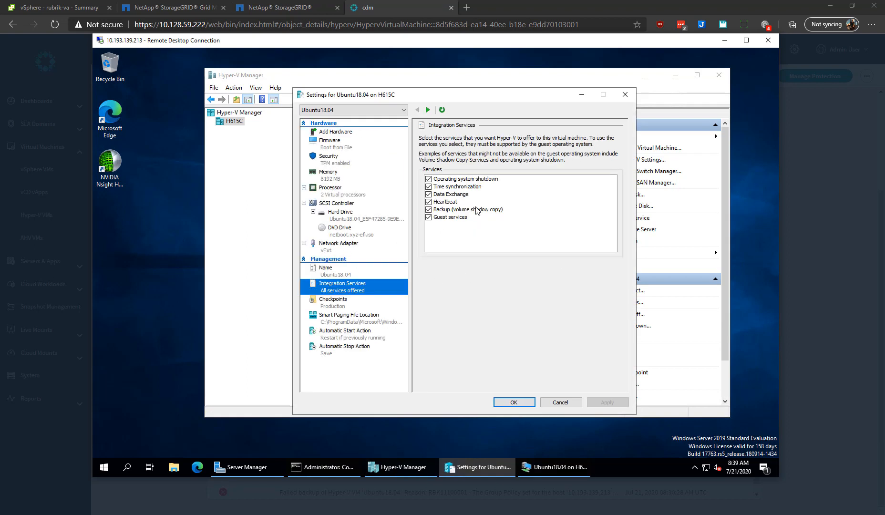
left_click(559, 402)
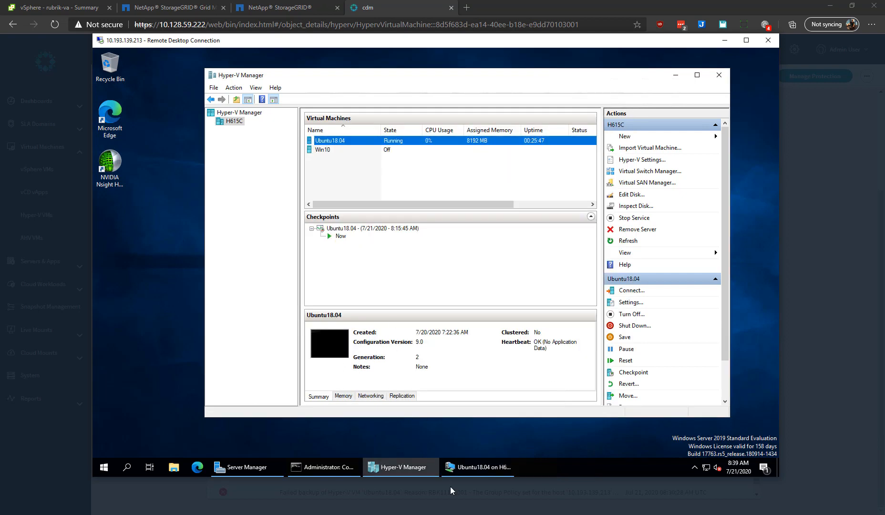
left_click(724, 41)
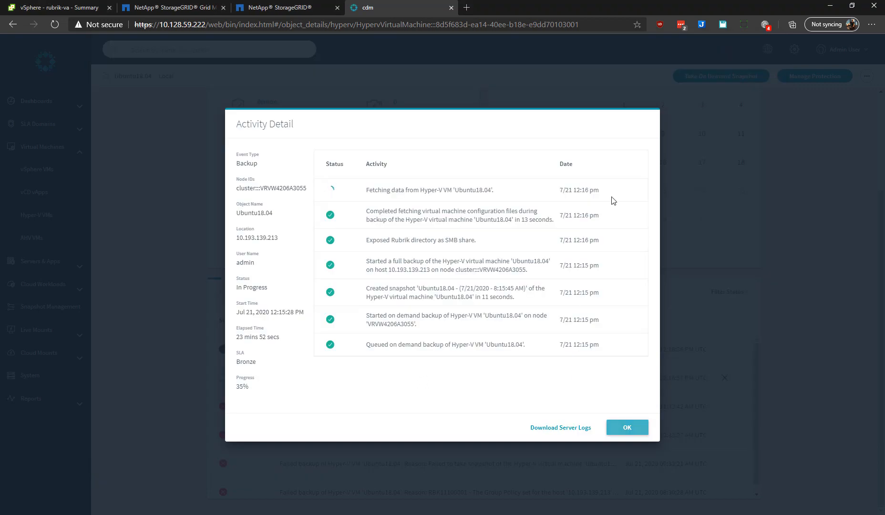
- Close the activity detail and view the in-progress tasks from the dashboard summary
key("Escape")
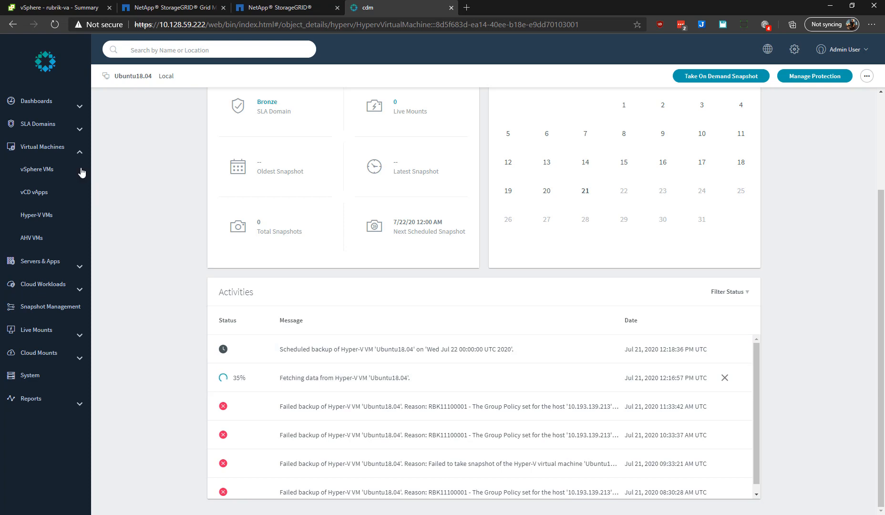
left_click(29, 100)
left_click(34, 123)
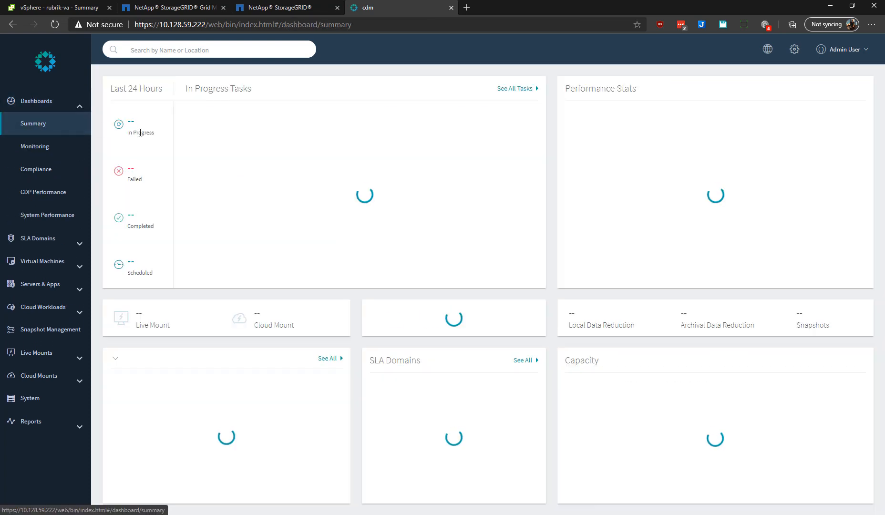
left_click(127, 122)
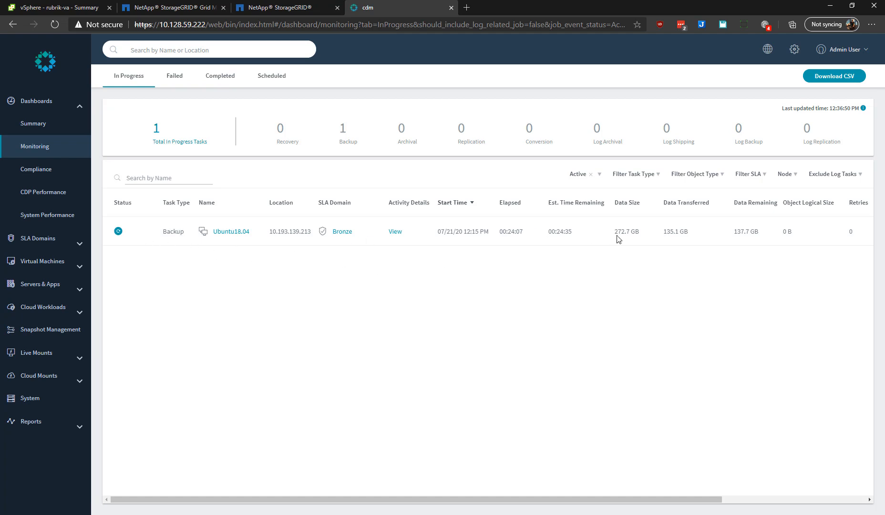
- Review the running backup's transferred data and open the list of Linux and Unix hosts
mouse_move(661, 236)
left_mouse_down()
mouse_move(709, 235)
mouse_move(662, 240)
left_mouse_up()
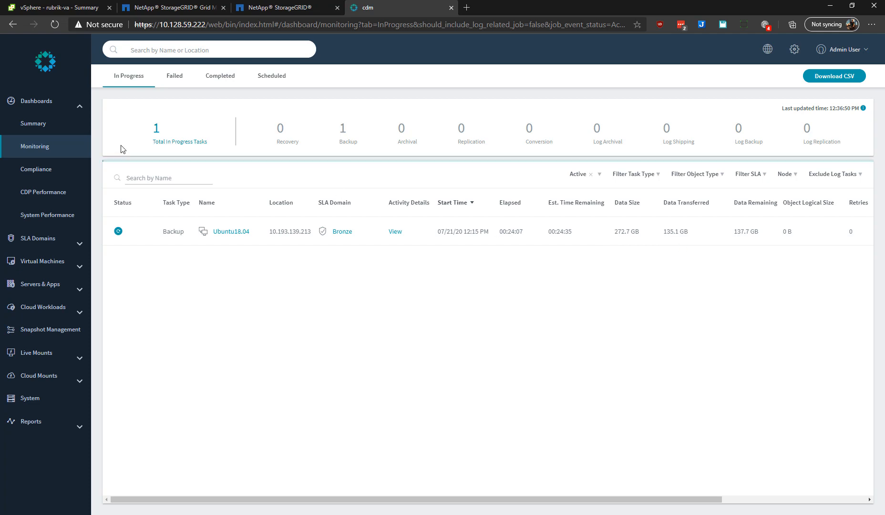
left_click(81, 266)
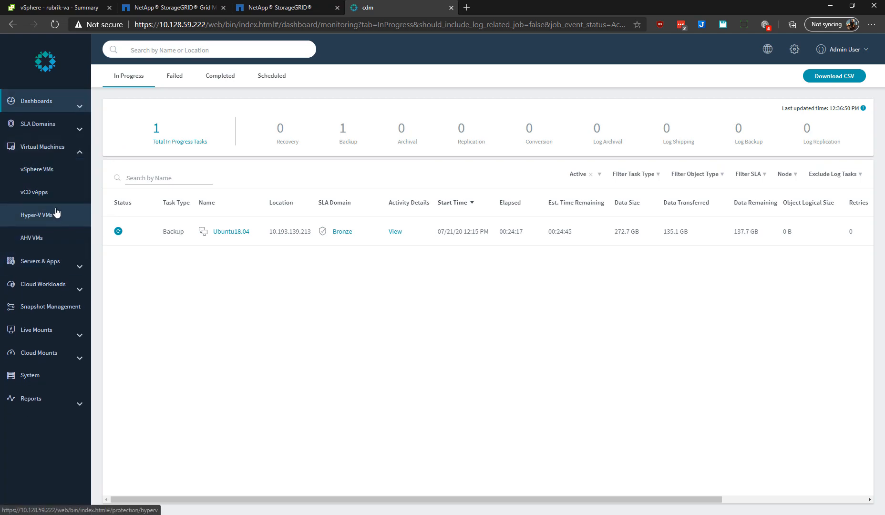
left_click(74, 262)
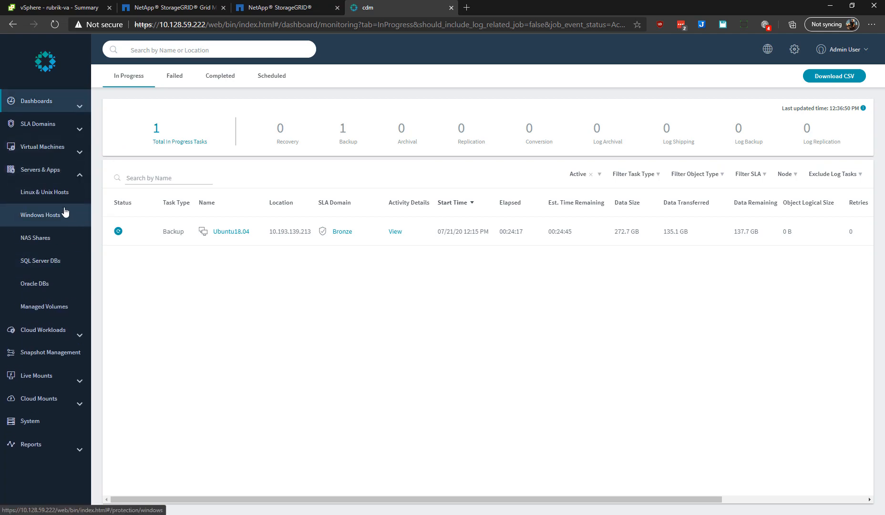
left_click(57, 193)
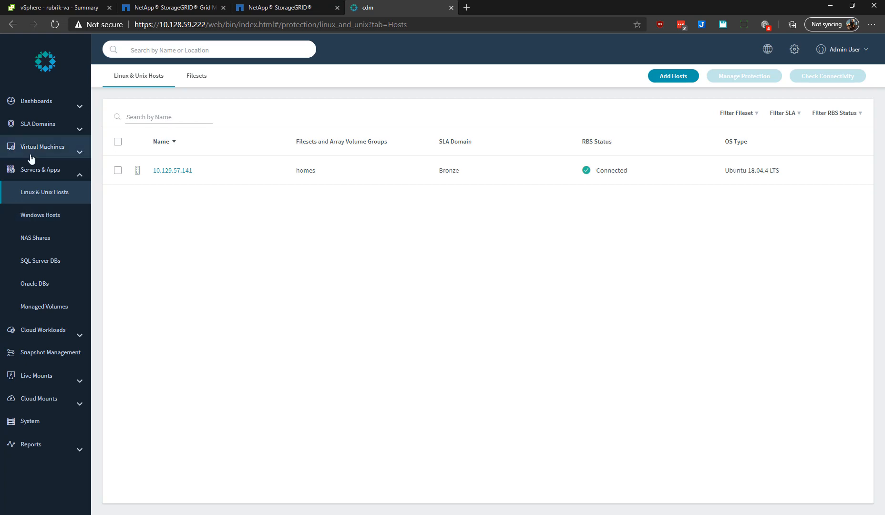
- Switch to the Ubuntu server's terminal and check its public IP address and distribution release against the Rubrik host entry
key("alt+Tab")
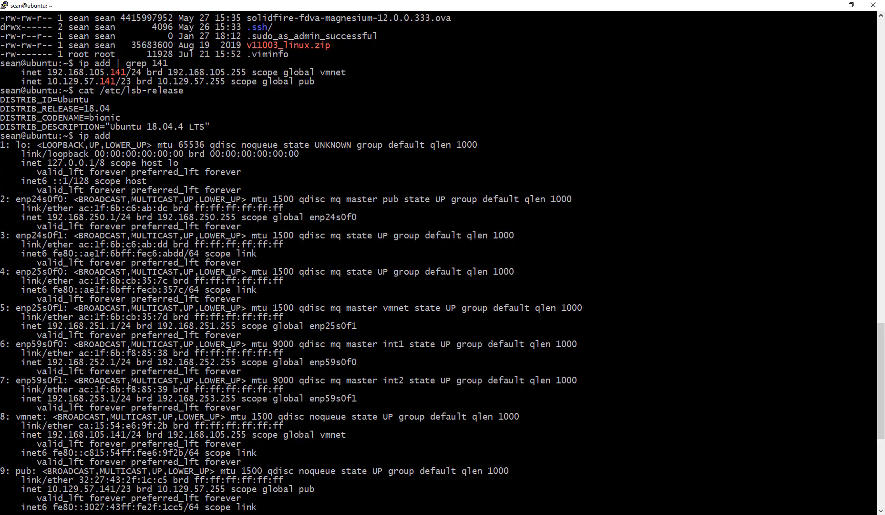
left_click_drag(48, 81, 116, 82)
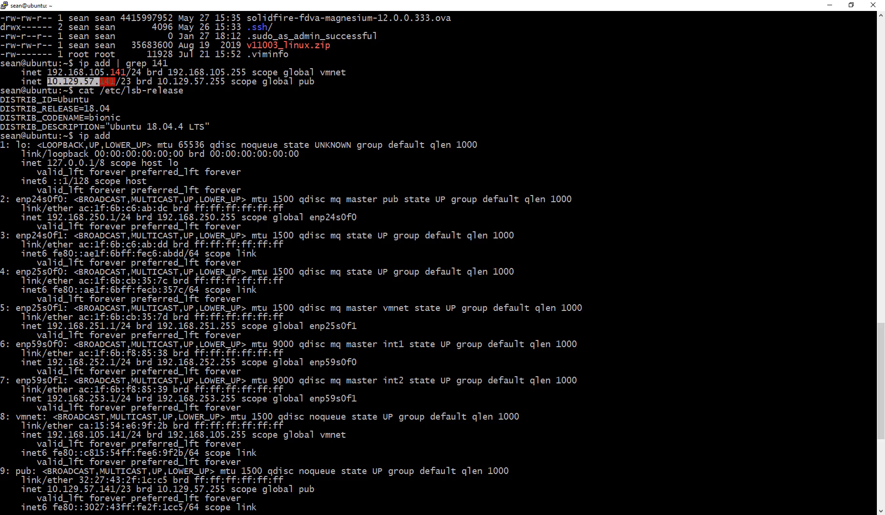
left_click_drag(105, 127, 210, 127)
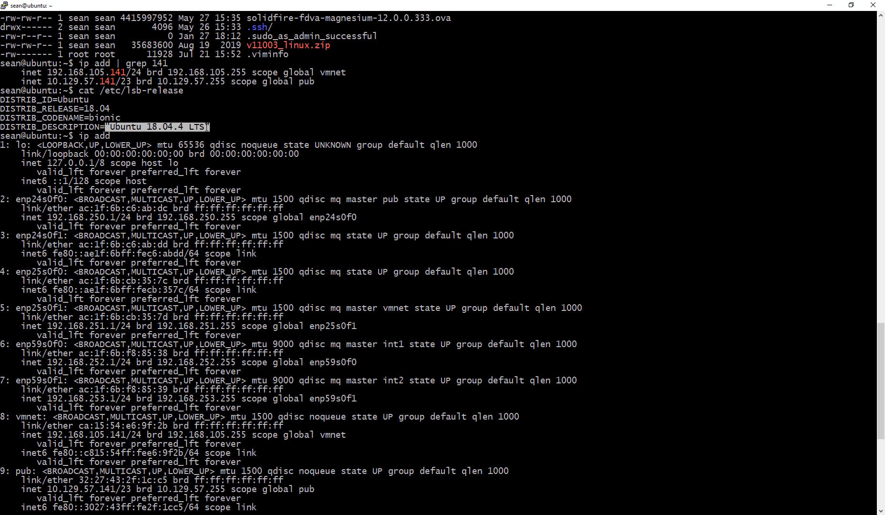
- List the .deb packages in the current directory with "ll *.deb" and highlight the Rubrik agent package
type("ll *.de")
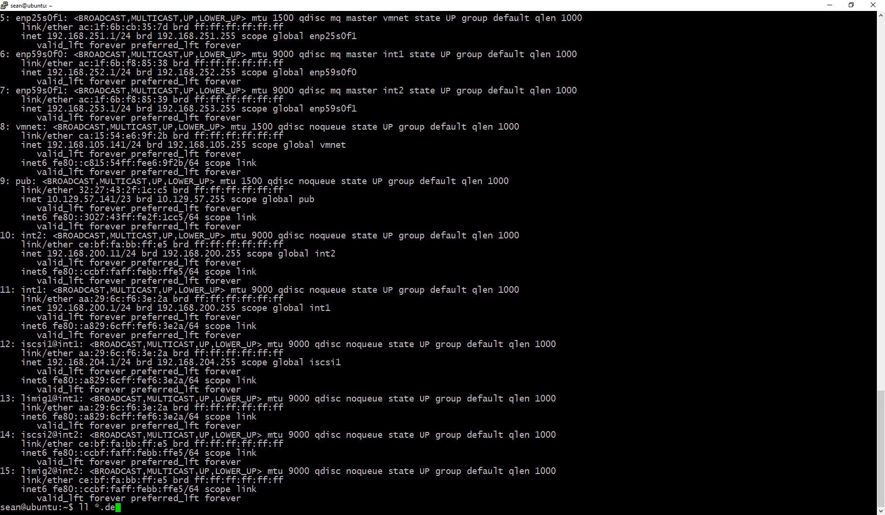
type("b")
key("Return")
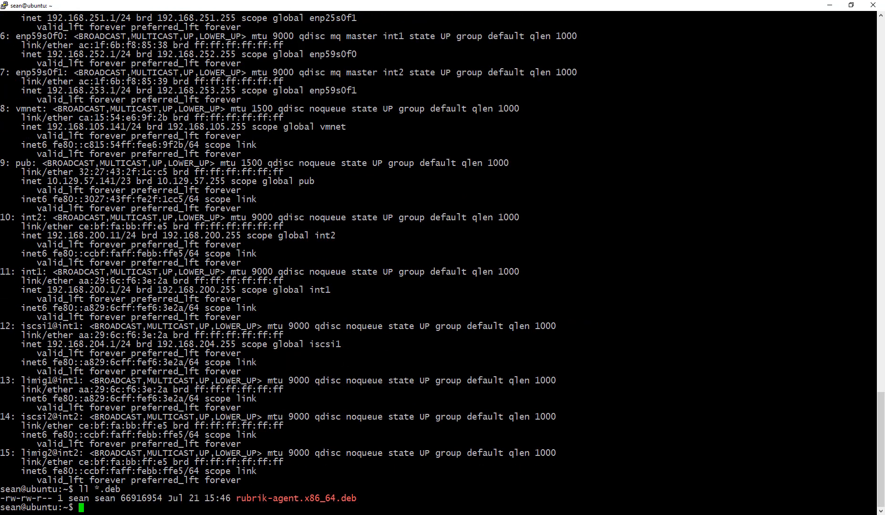
double_click(306, 498)
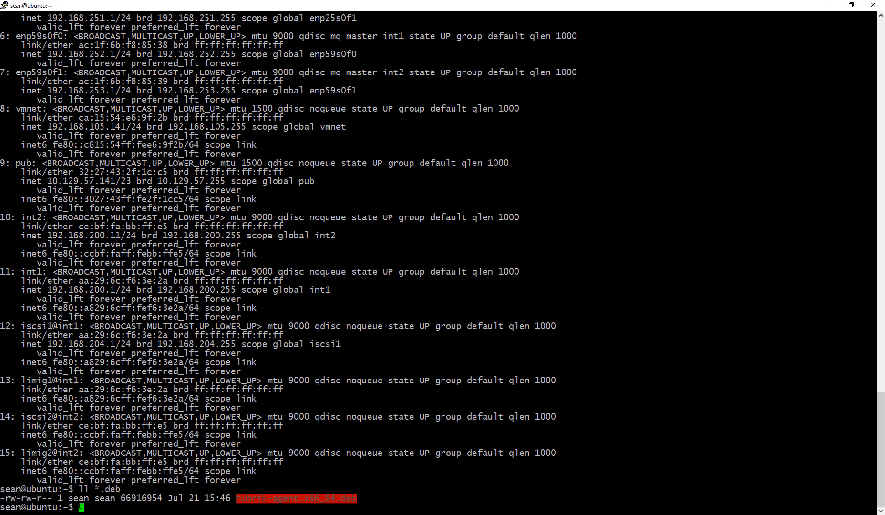
- Print the working directory with pwd and list all of its files with ll
type("l")
key("BackSpace")
type("pwd")
key("Return")
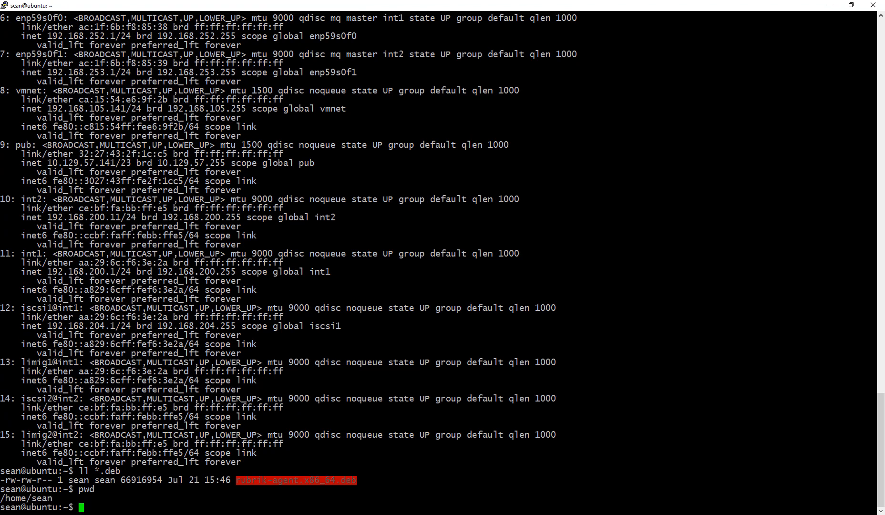
type("ll")
key("Return")
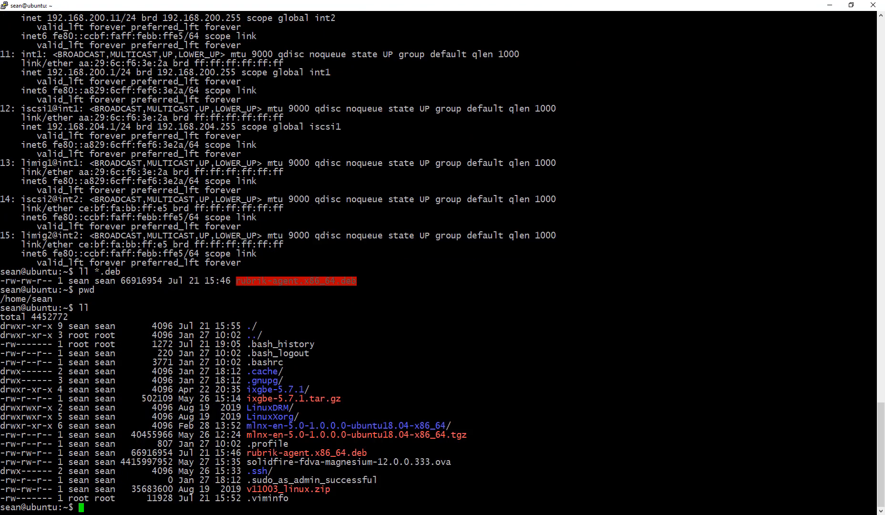
- Return to Rubrik, inspect the rules of the homes fileset on the Linux host, and open the Linux and Unix filesets
key("alt+Tab")
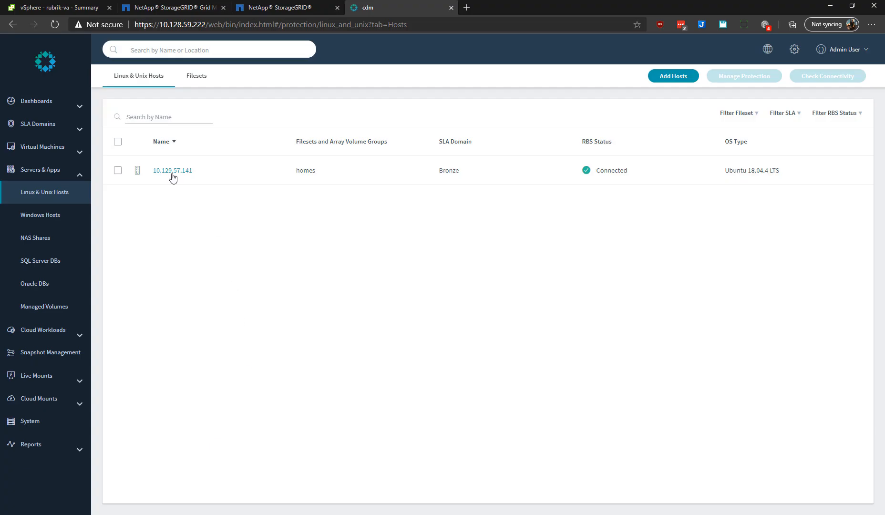
mouse_move(308, 175)
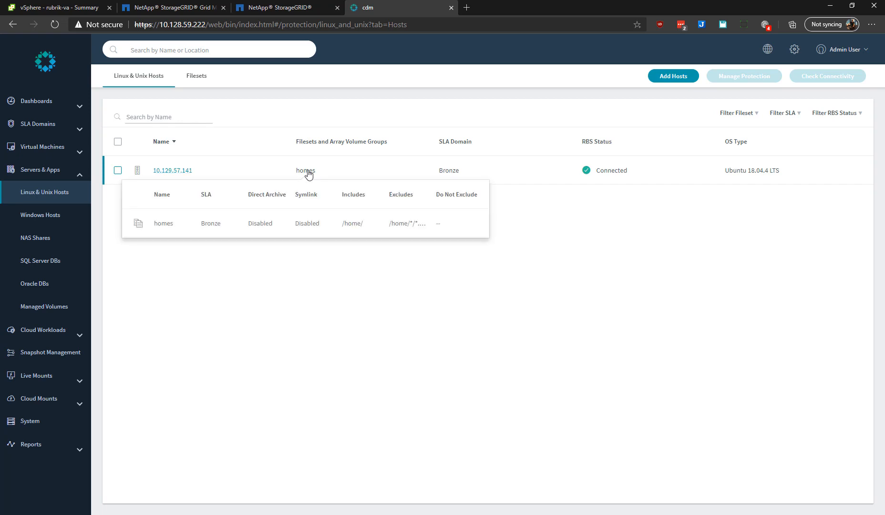
left_click(201, 82)
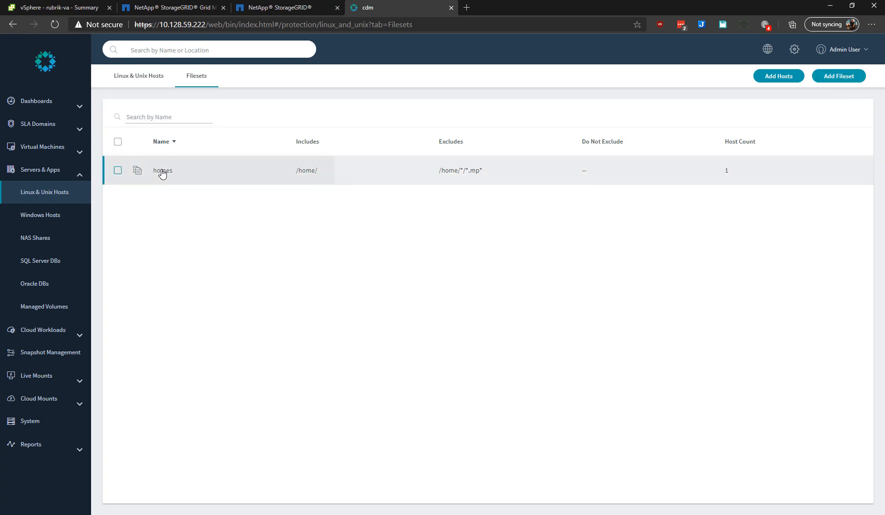
- Draft an additional exclude rule /home/*.deb for the homes fileset and discard the edit
left_click(162, 174)
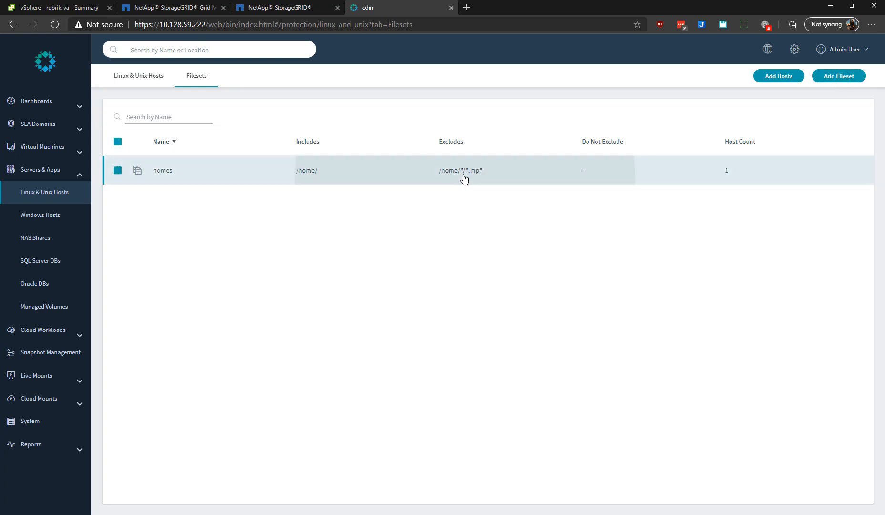
left_click(117, 176)
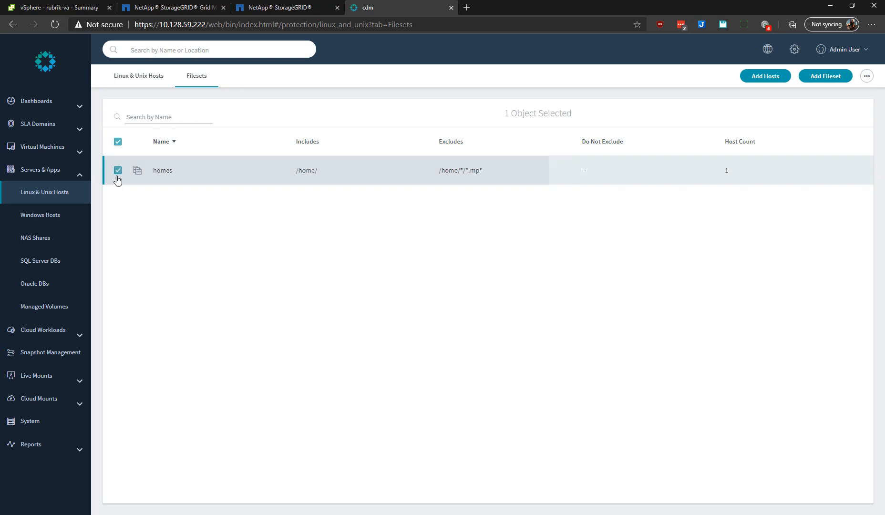
left_click(864, 79)
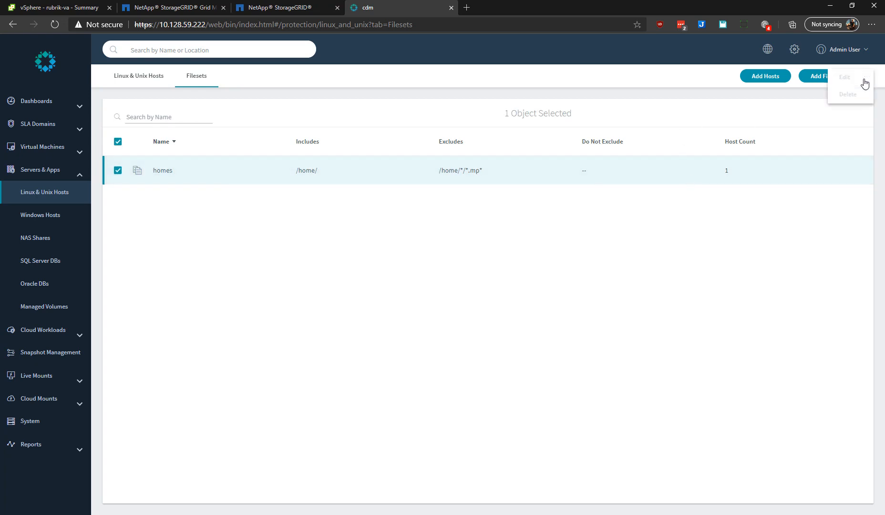
left_click(856, 77)
left_click(383, 260)
left_click(403, 295)
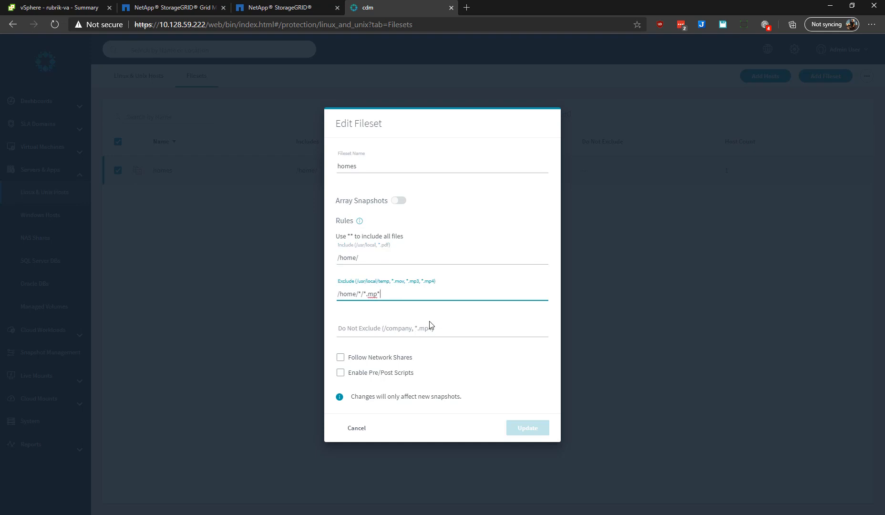
type(", /home/*.deb")
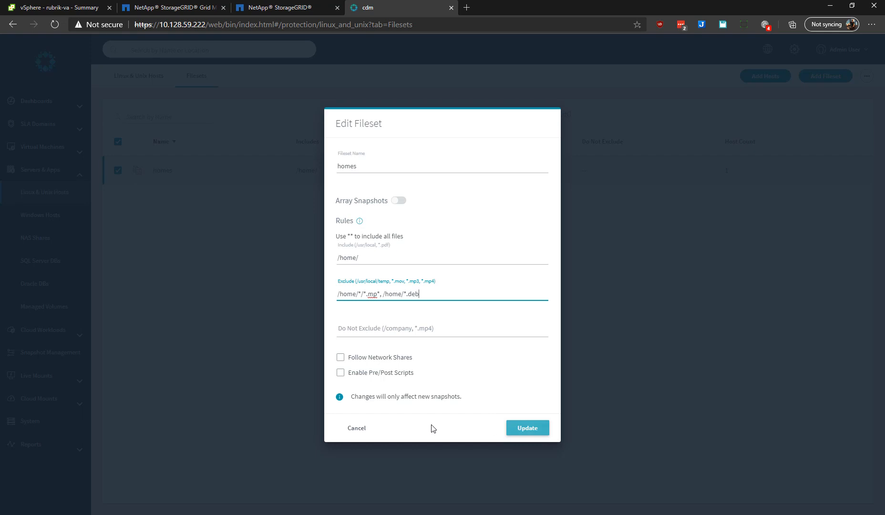
left_click(347, 429)
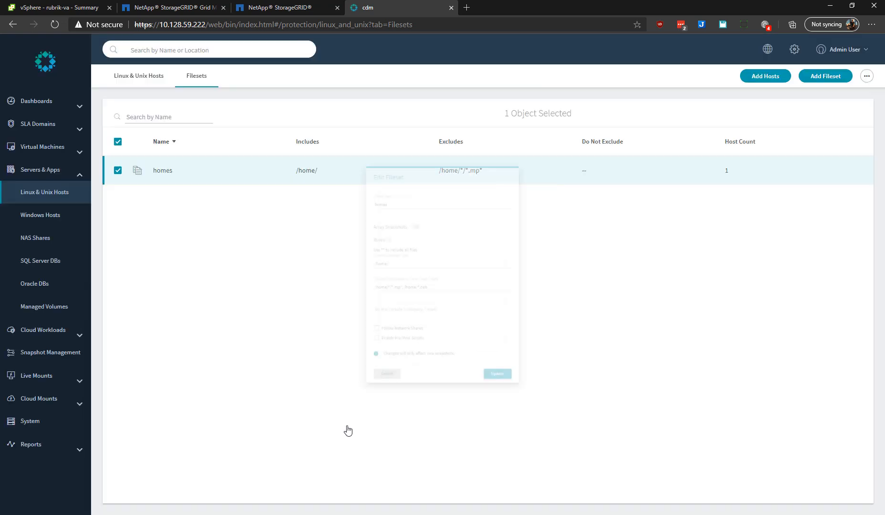
- Review the Linux host's fileset assignment and the Windows host's protected volumes and agent status
left_click(138, 75)
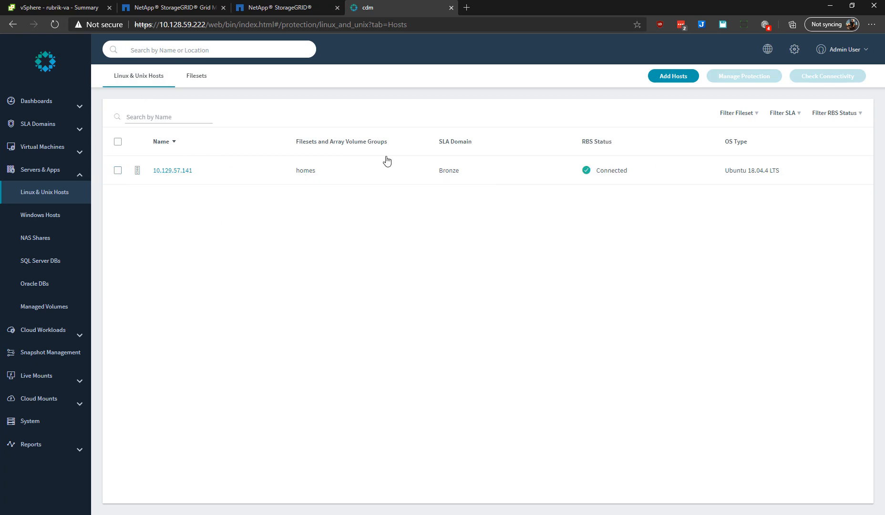
mouse_move(306, 170)
left_click(61, 216)
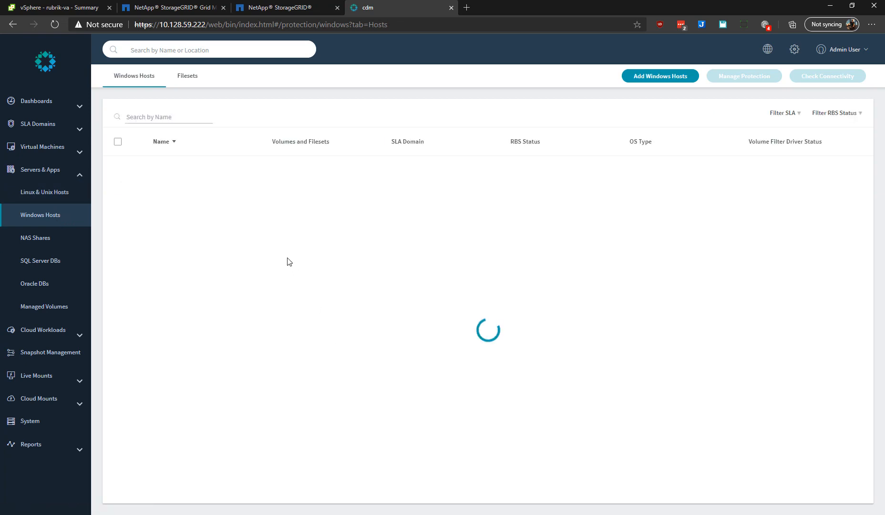
mouse_move(282, 178)
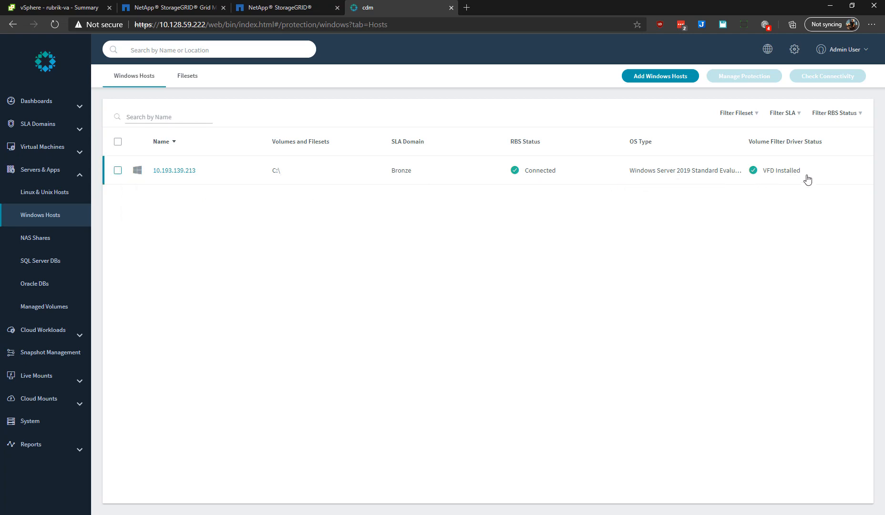
- View the NAS shares and inspect the edit settings of the NFS share /vol_01, leaving them without changes
left_click(45, 243)
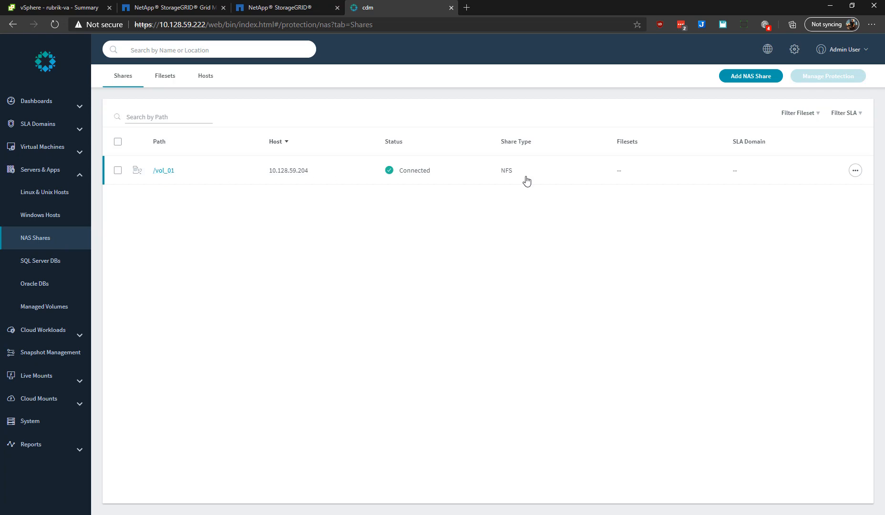
left_click(856, 171)
left_click(838, 172)
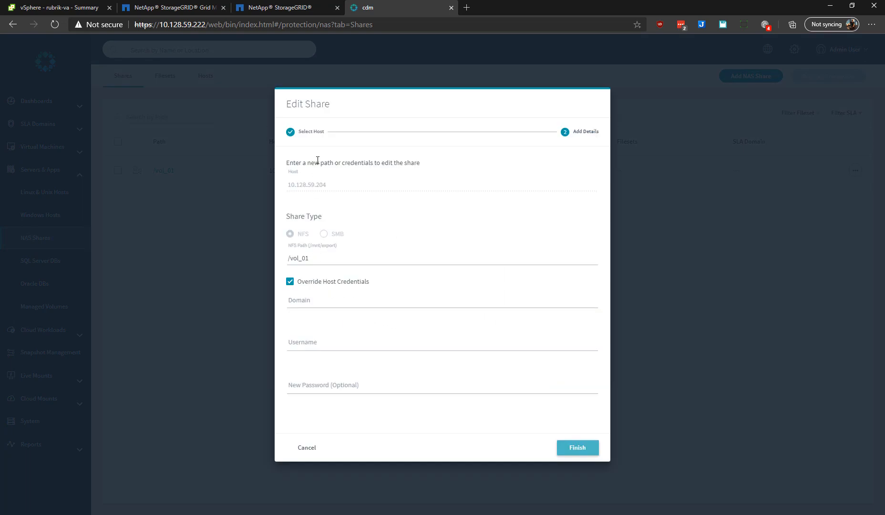
left_click(311, 446)
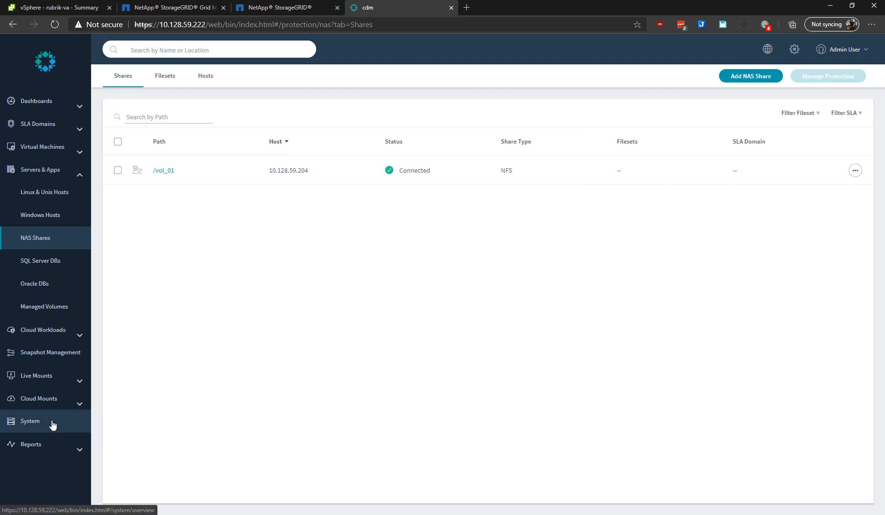
- Open the reports summary and review its protection task, storage, compliance and capacity charts
left_click(80, 449)
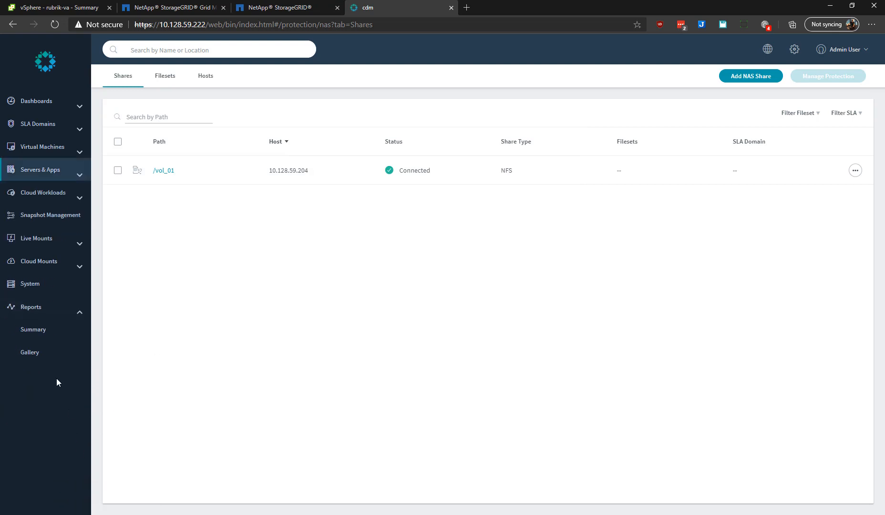
left_click(35, 330)
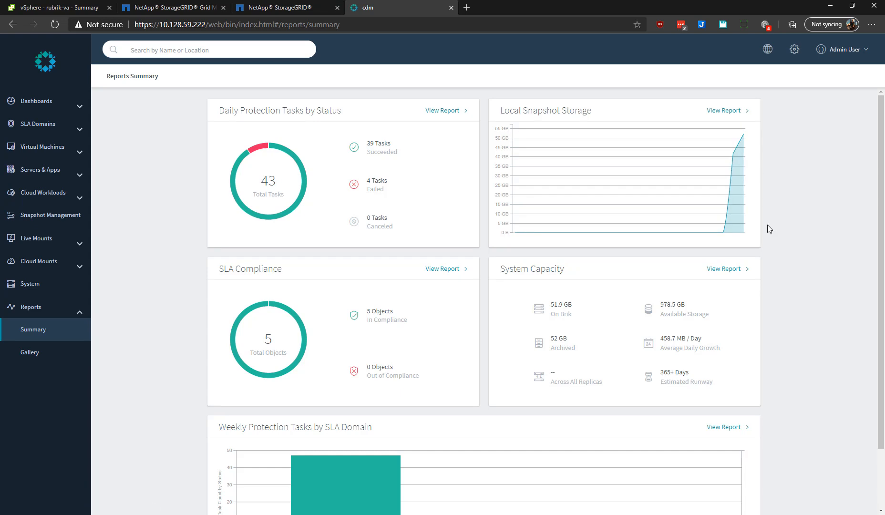
left_click_drag(882, 440, 884, 499)
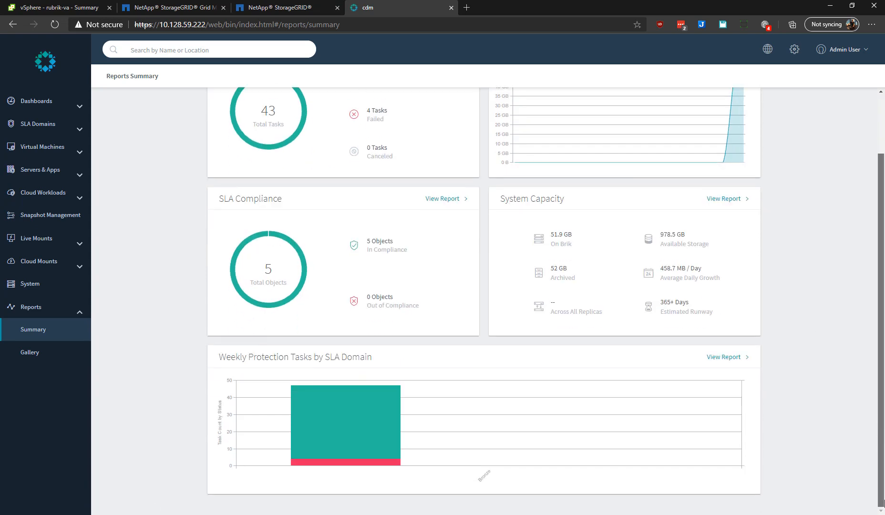
scroll(883, 503, "up", 2)
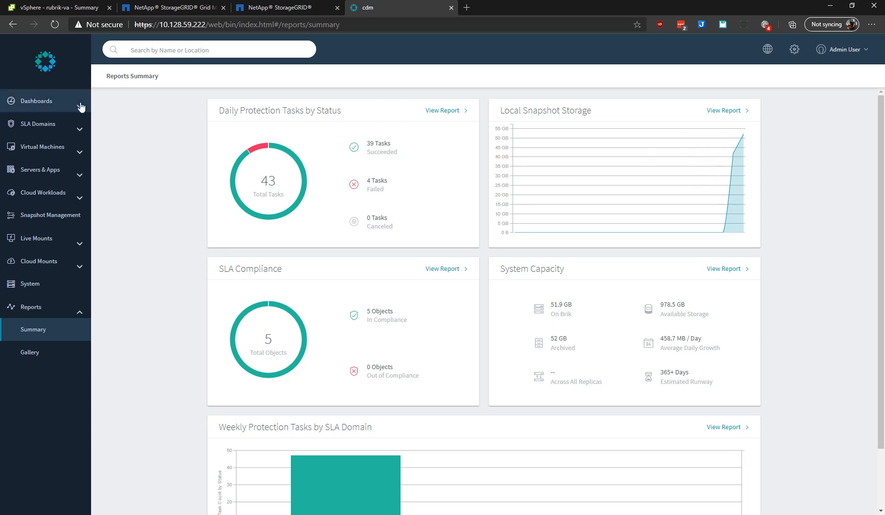
- Review the Bronze local SLA Domain and inspect its frequency, retention and archiving edit settings, leaving them without changes
left_click(75, 128)
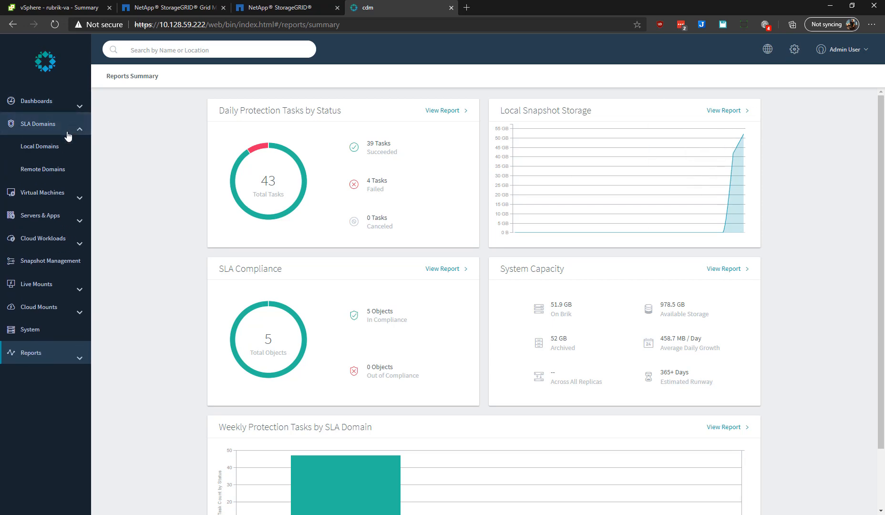
left_click(57, 146)
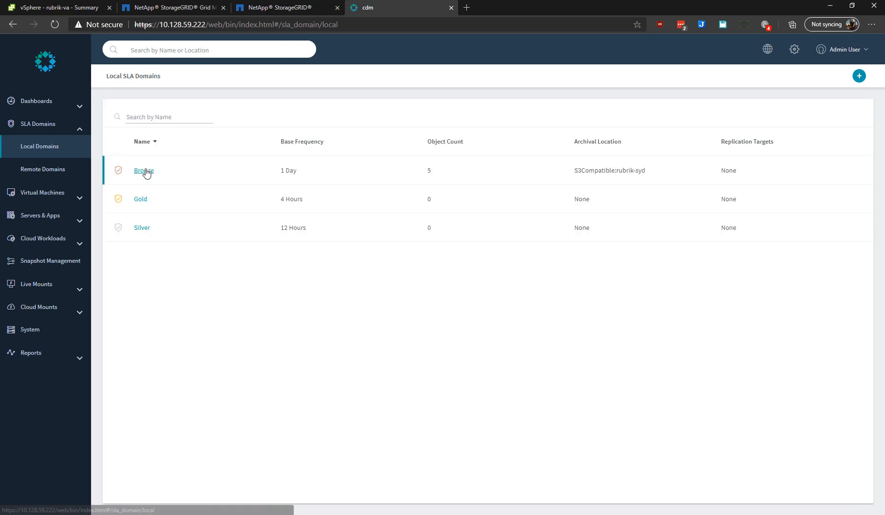
left_click(145, 172)
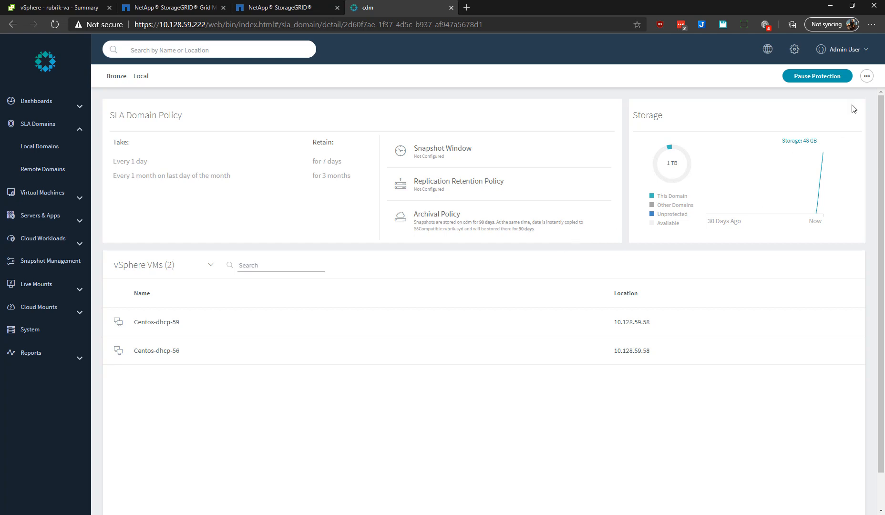
left_click(867, 76)
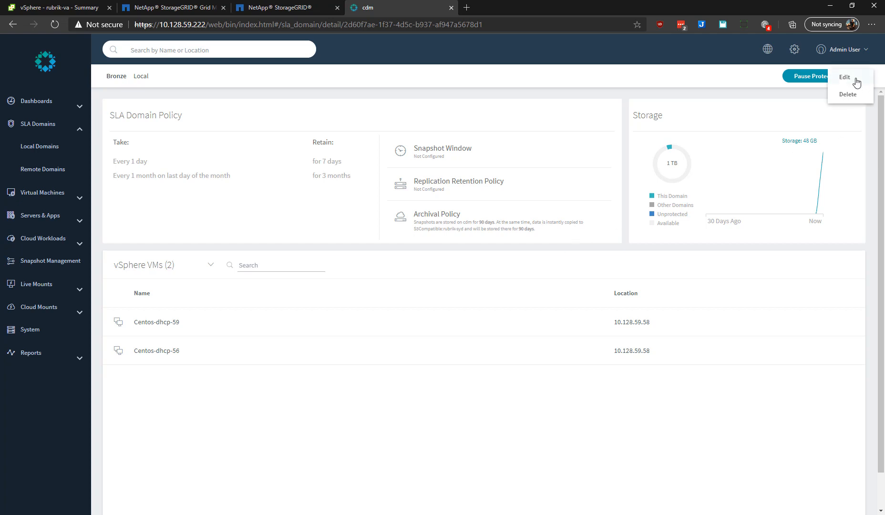
left_click(853, 78)
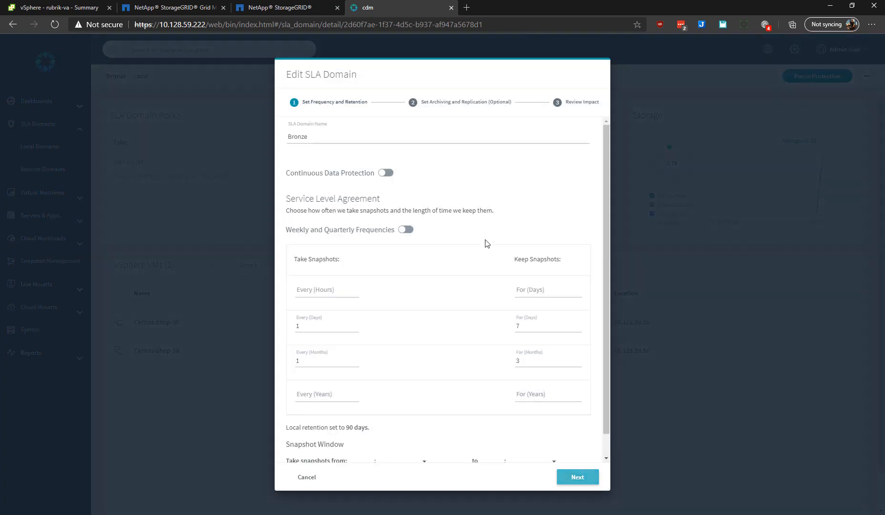
left_click(574, 479)
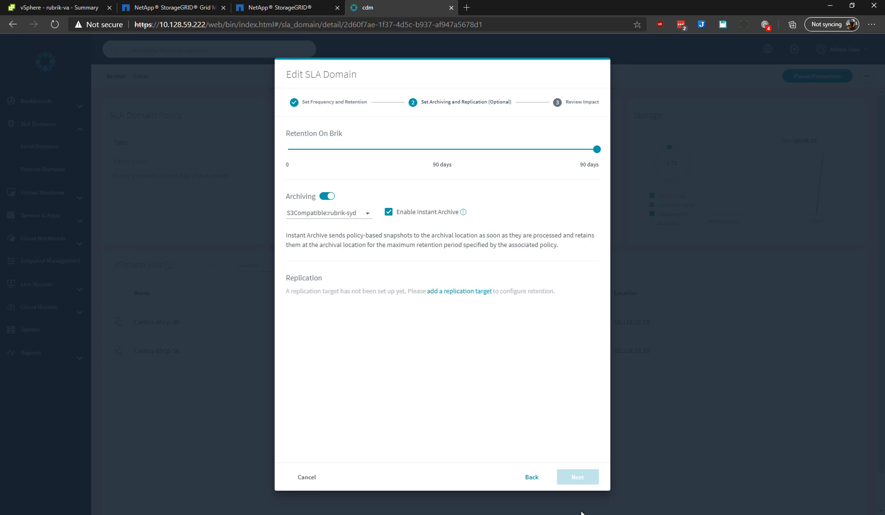
left_click(302, 477)
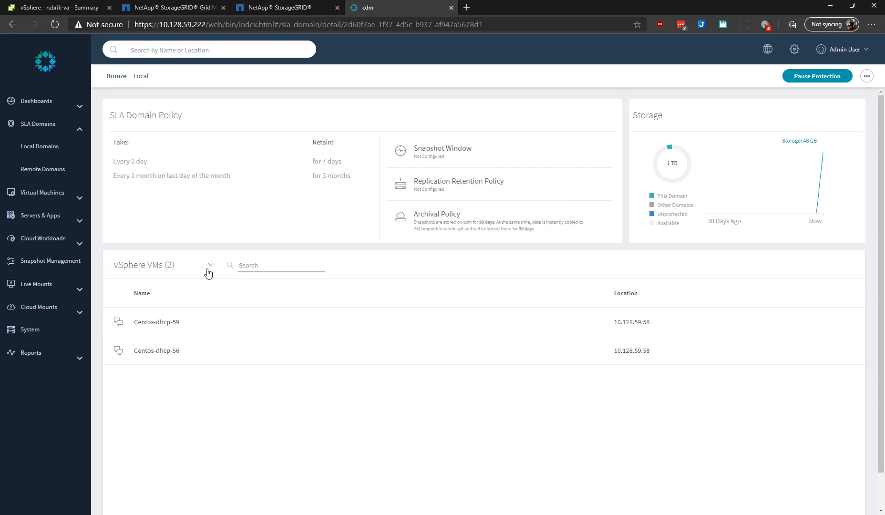
- View the S3Compatible:rubrik-syd archival location and its traffic, and switch to vSphere to view the storagegrid folder's virtual machines
left_click(794, 49)
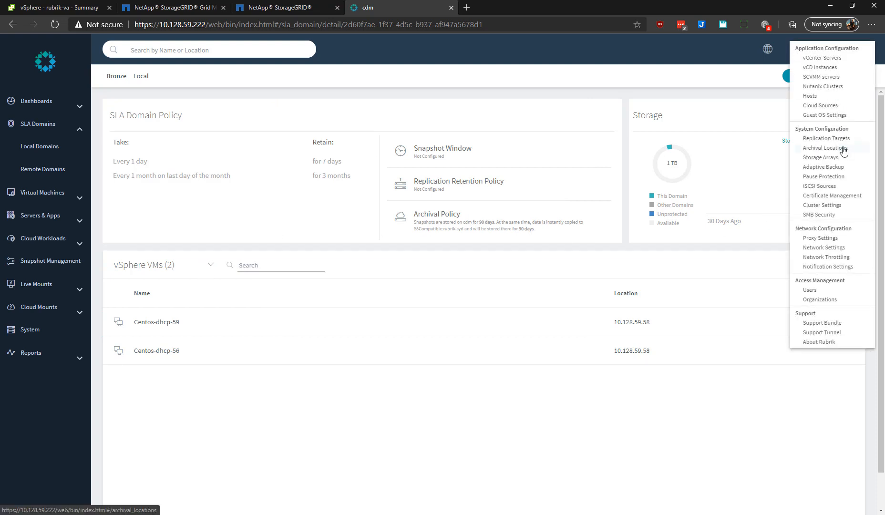
left_click(825, 148)
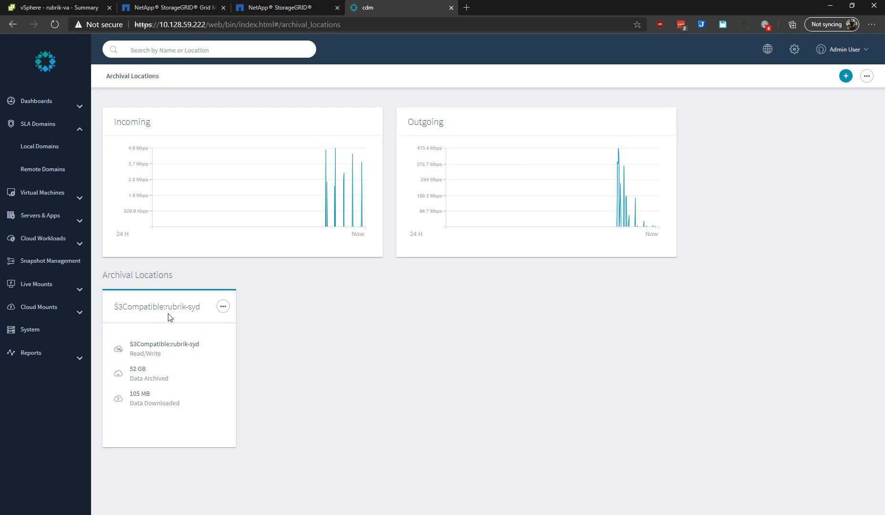
left_click(76, 8)
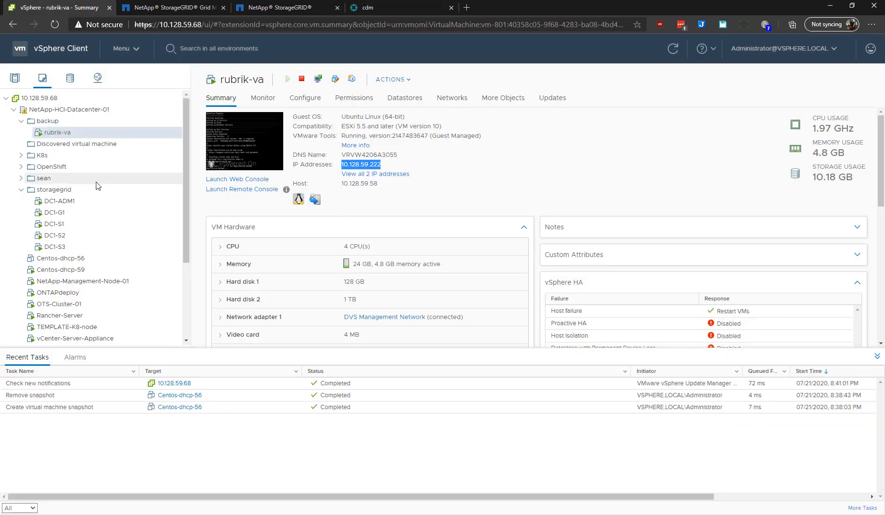
- Switch to the StorageGRID Grid Manager and review its nodes and the Rubrik tenant account
left_click(169, 12)
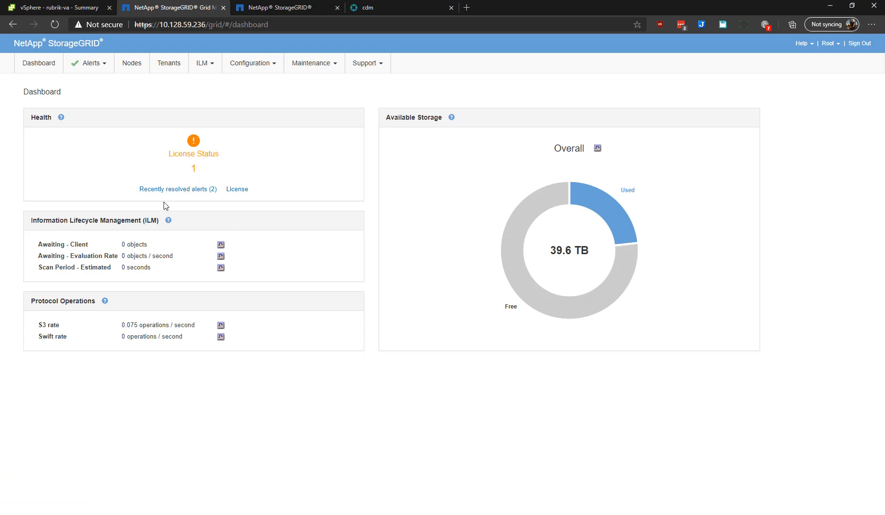
left_click(132, 64)
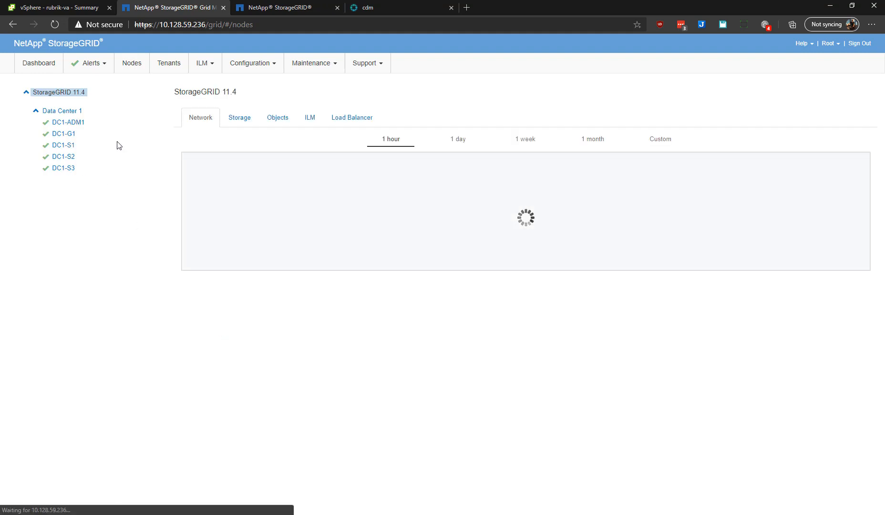
left_click(167, 62)
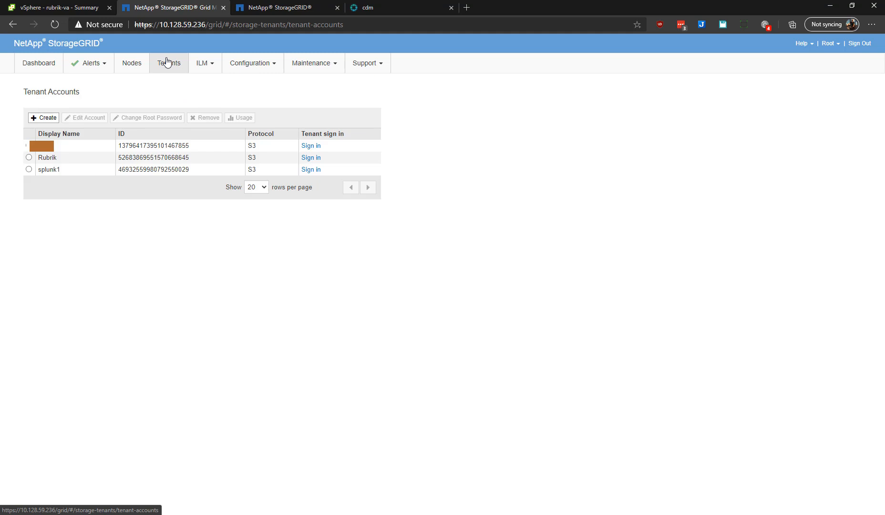
left_click_drag(63, 160, 45, 160)
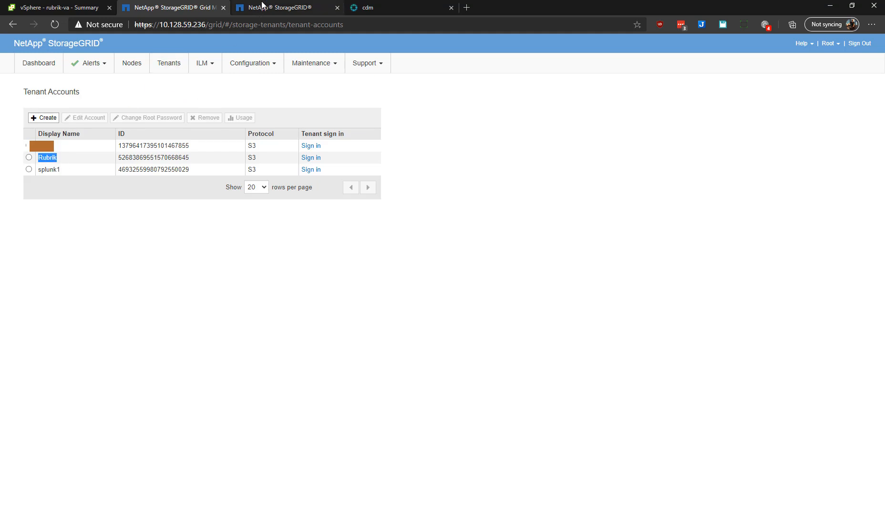
- Compare the Rubrik tenant's storage usage in StorageGRID with the archived data amount of the archival location in Rubrik CDM
left_click(286, 8)
left_click(502, 341)
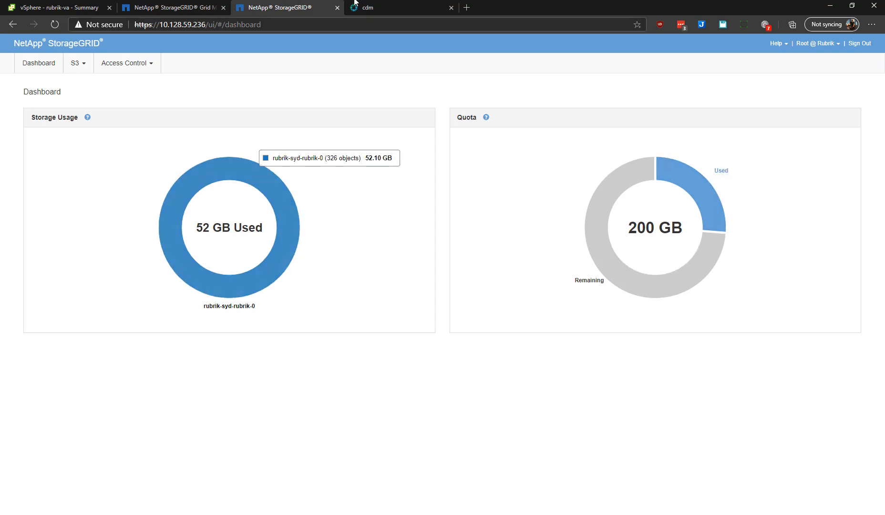
left_click(378, 6)
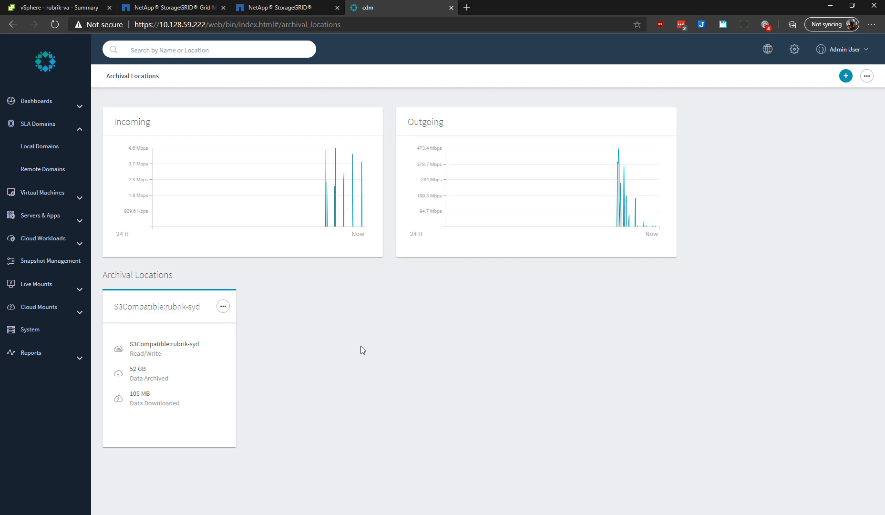
left_click_drag(129, 371, 147, 369)
- Switch back to the StorageGRID Rubrik tenant and view its S3 buckets, marking the name rubrik-syd
left_click(253, 8)
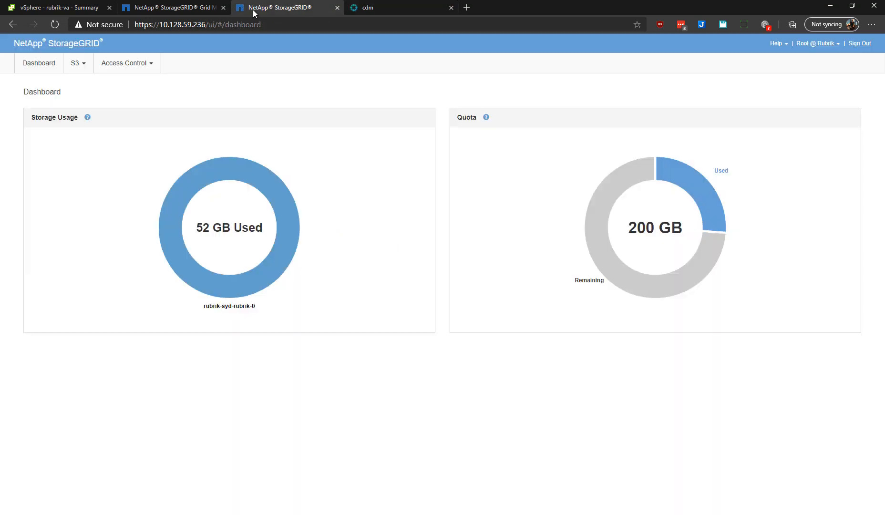
left_click(79, 66)
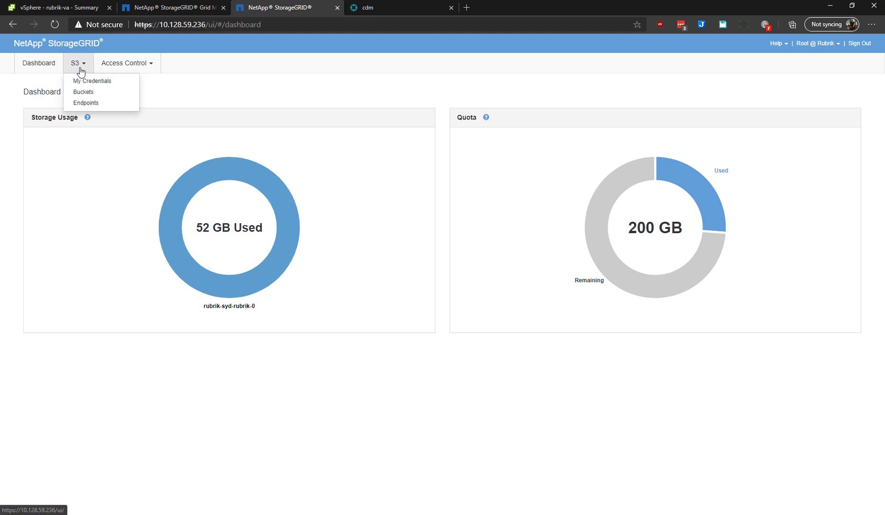
left_click(93, 93)
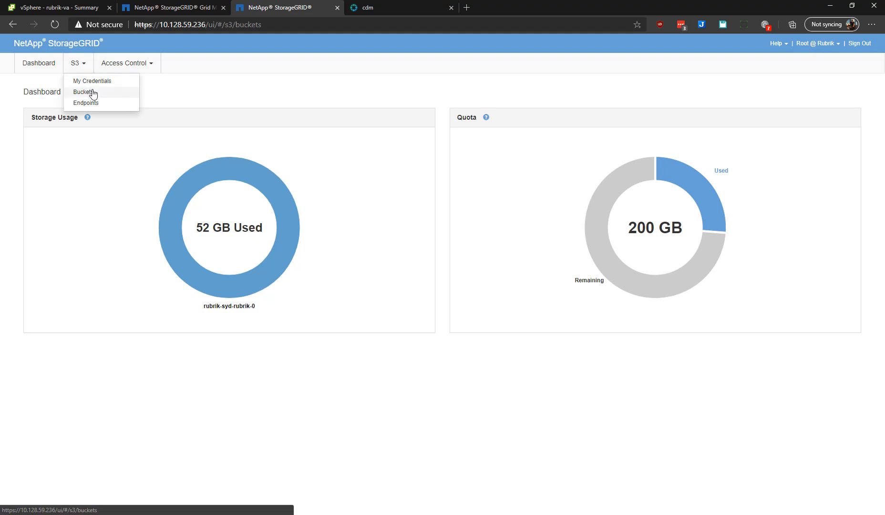
left_click_drag(67, 158, 40, 158)
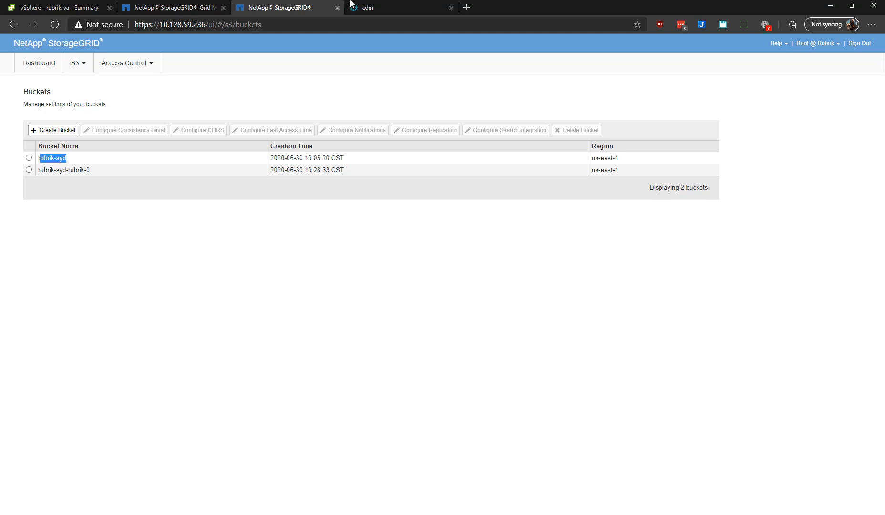
- Switch to Rubrik CDM and inspect the access key, host name and bucket prefix in the archival location's edit settings
left_click(372, 7)
left_click(223, 307)
left_click(203, 309)
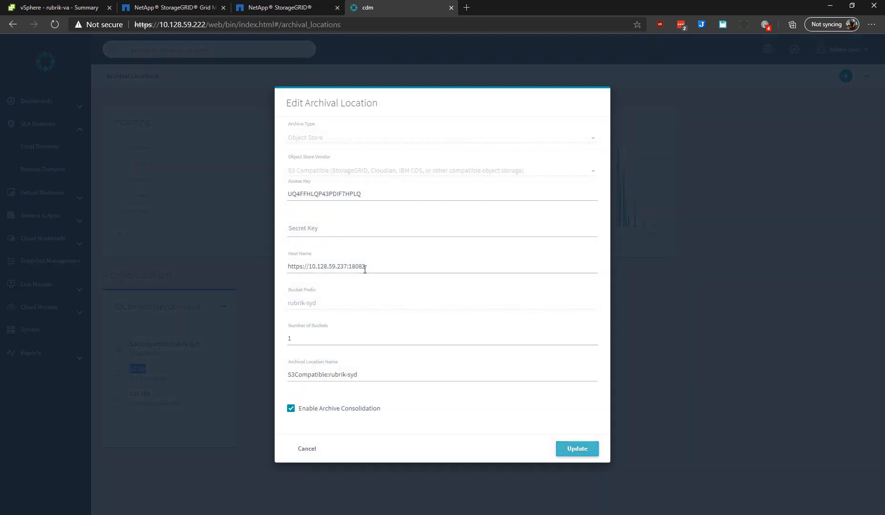
left_click_drag(366, 197, 351, 194)
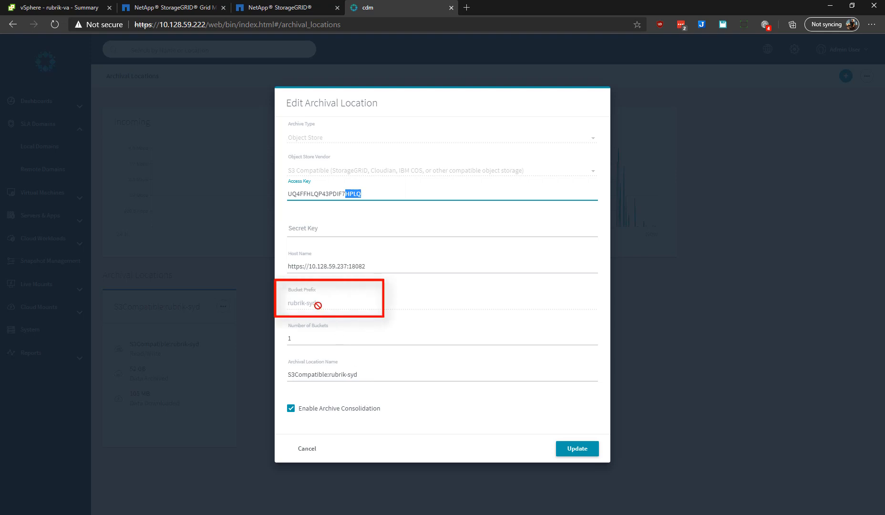
- Look up the tenant's S3 credentials in StorageGRID and discard the open archival location edit in Rubrik CDM
left_click(272, 10)
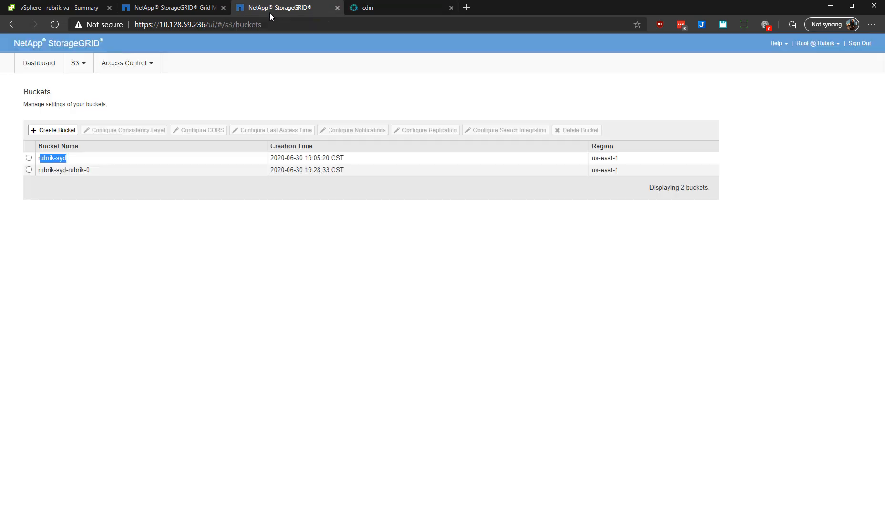
left_click(68, 63)
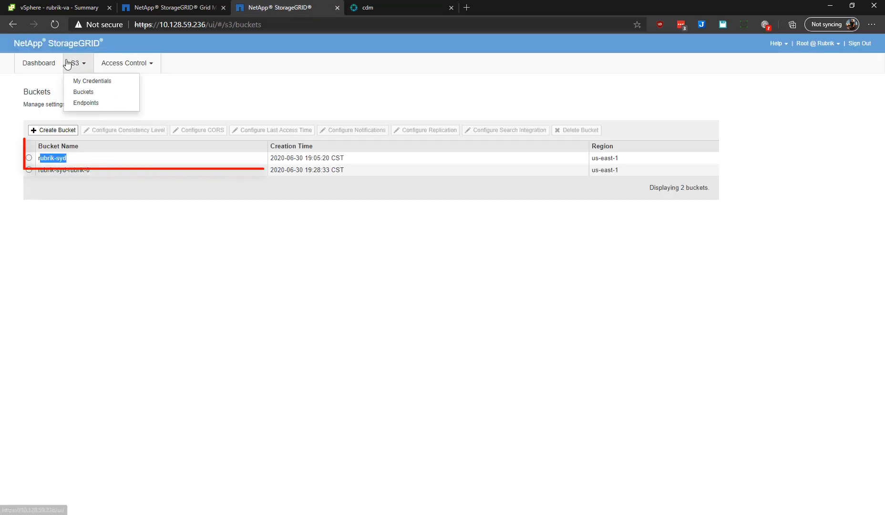
left_click(85, 81)
double_click(89, 159)
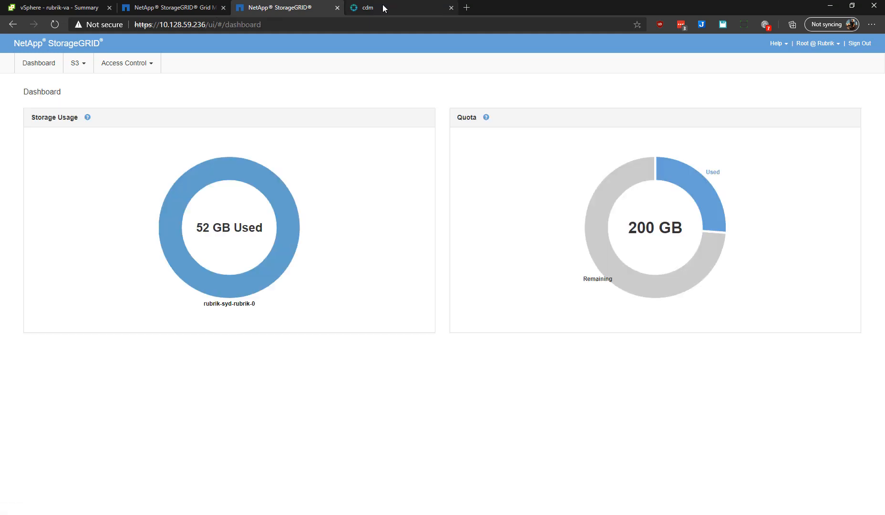
left_click(383, 5)
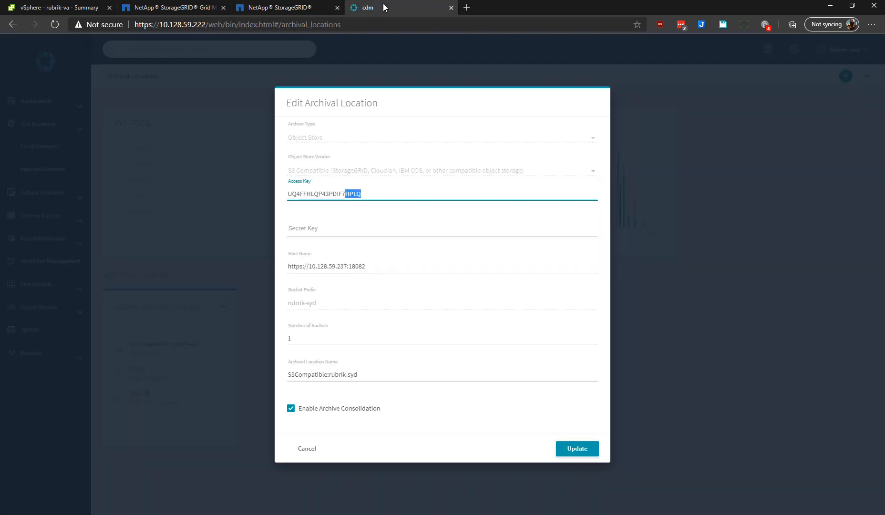
left_click(308, 449)
- Switch to the StorageGRID Grid Manager and examine the grid's network traffic over the last 1 day
left_click(172, 8)
left_click(132, 63)
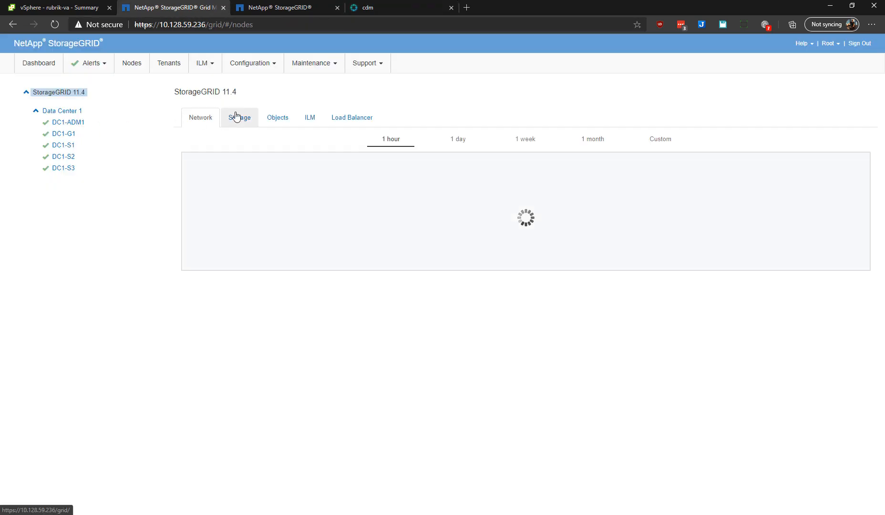
left_click(472, 144)
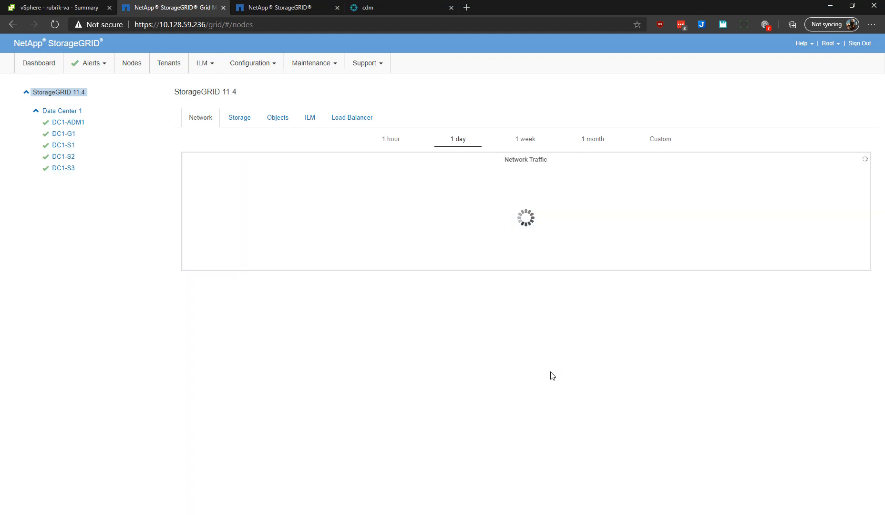
mouse_move(717, 235)
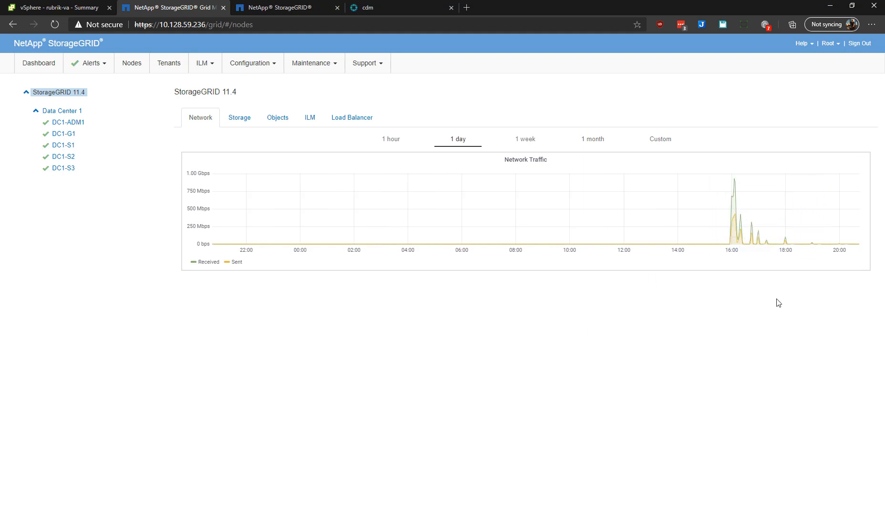
- Switch back to Rubrik CDM and open the dashboard summary
left_click(365, 8)
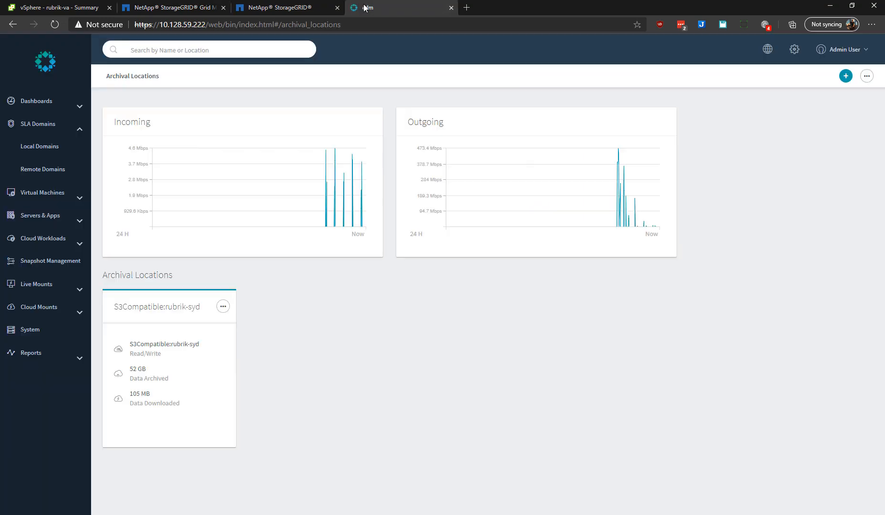
left_click(29, 101)
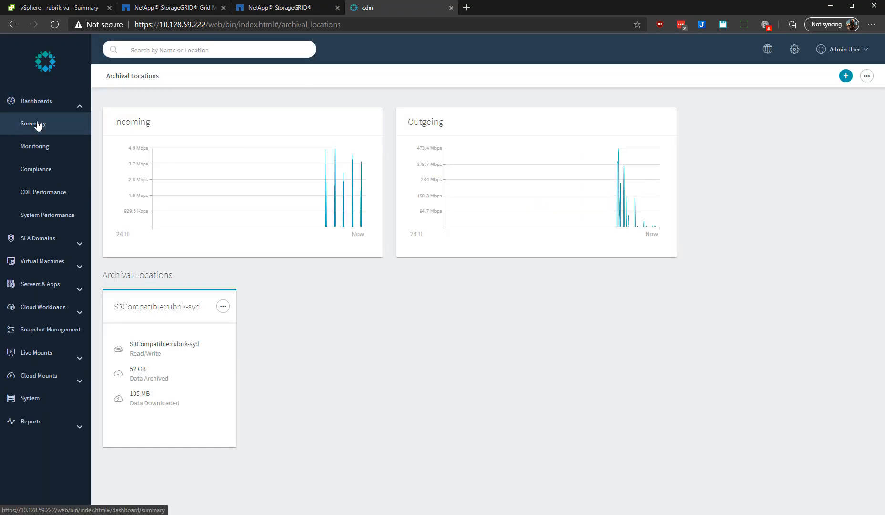
left_click(36, 124)
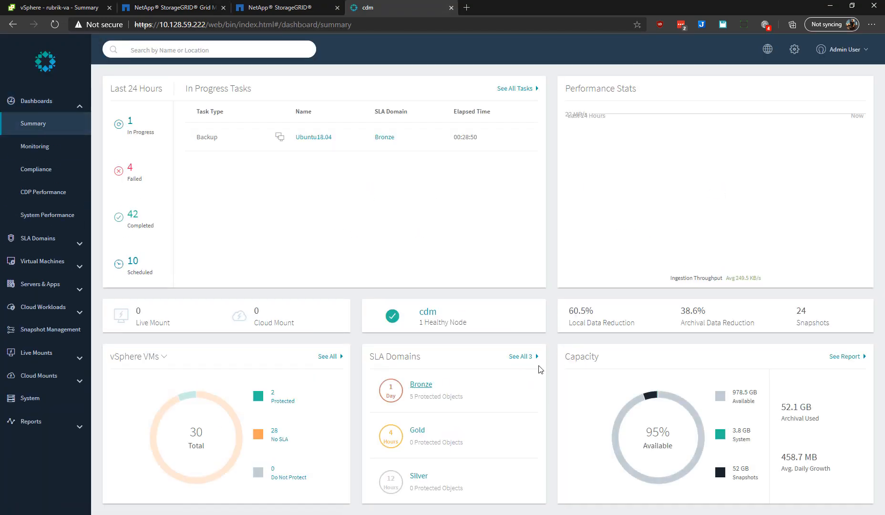